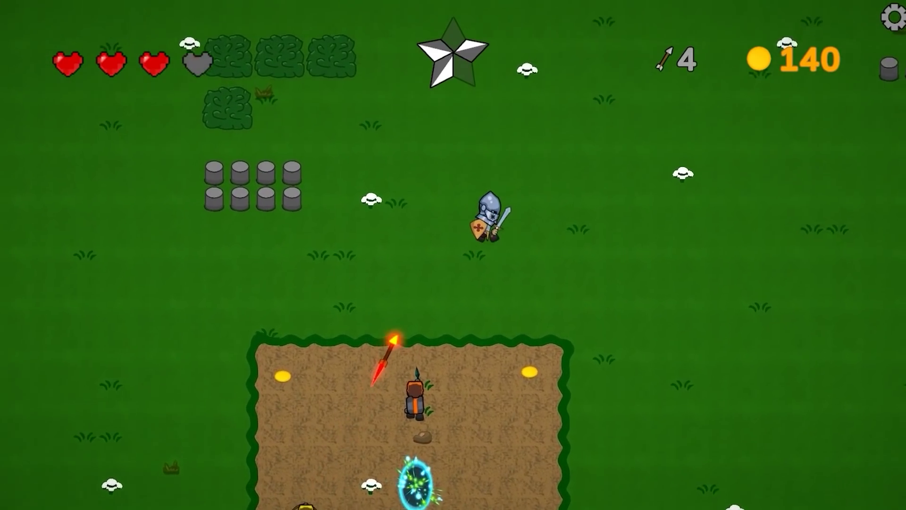
pyautogui.press('d')
pyautogui.press('s')
pyautogui.press('a')
pyautogui.press('space')
pyautogui.press('space')
pyautogui.press('d')
pyautogui.press('s')
pyautogui.press('w')
pyautogui.press('a')
pyautogui.press('space')
pyautogui.press('s')
pyautogui.press('Left')
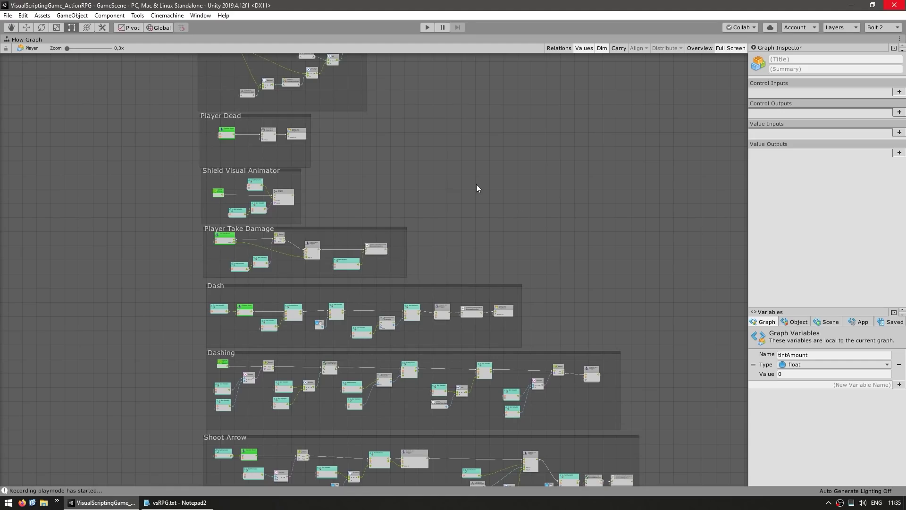
# Step: Look over the Player flow graph's node groups, from Player Attack and Dash down to TrySpendCoinAmount, Interact and Respawn
pyautogui.scroll(4, 477, 184)
pyautogui.scroll(-6, 502, 362)
pyautogui.moveTo(675, 456); pyautogui.dragTo(658, 110, button='middle')
pyautogui.moveTo(609, 438); pyautogui.dragTo(567, 449, button='middle')
pyautogui.scroll(2, 589, 283)
pyautogui.scroll(-2, 594, 359)
pyautogui.scroll(10, 539, 244)
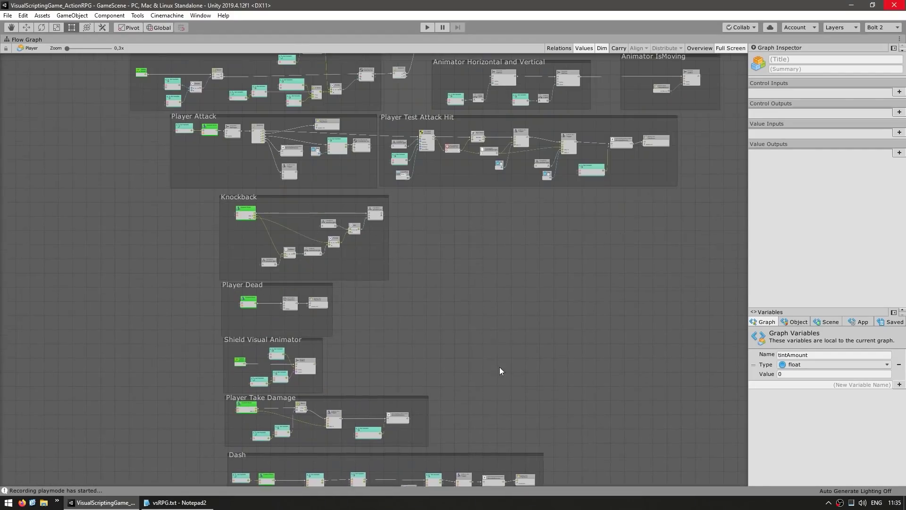
pyautogui.scroll(3, 499, 367)
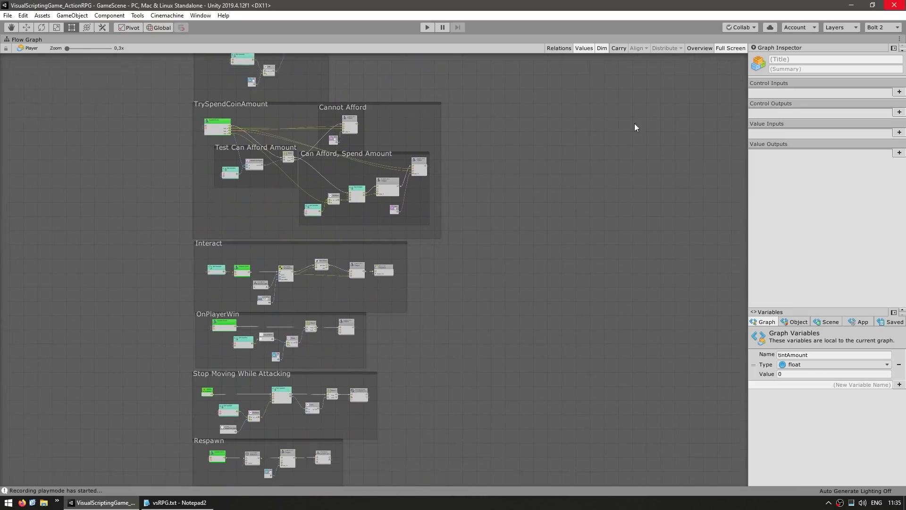
pyautogui.scroll(-5, 632, 127)
pyautogui.scroll(2, 600, 232)
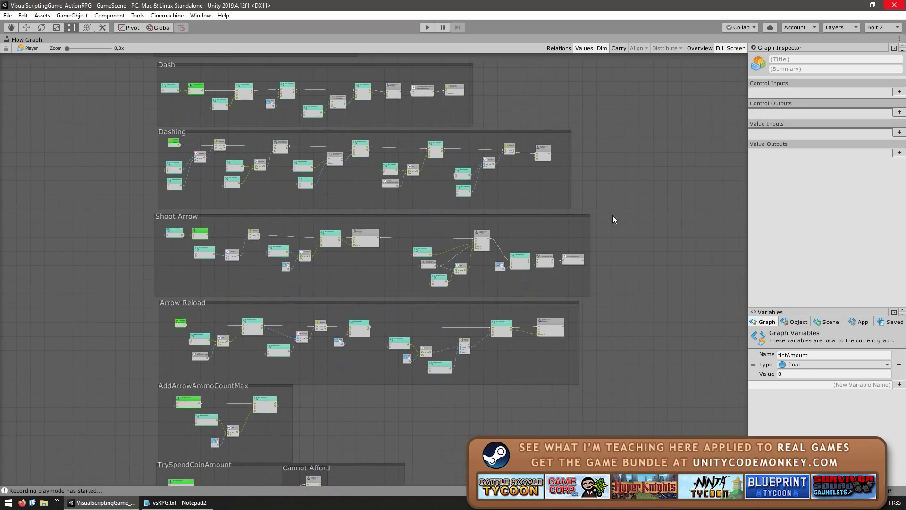
pyautogui.scroll(10, 607, 288)
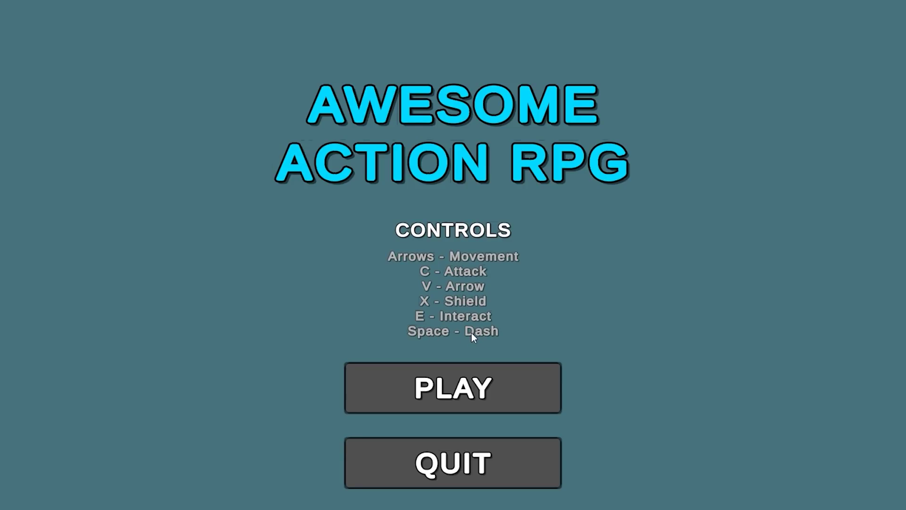
# Step: Start the game from its title screen and walk the knight around the dirt path and the grass above it
pyautogui.click(458, 394)
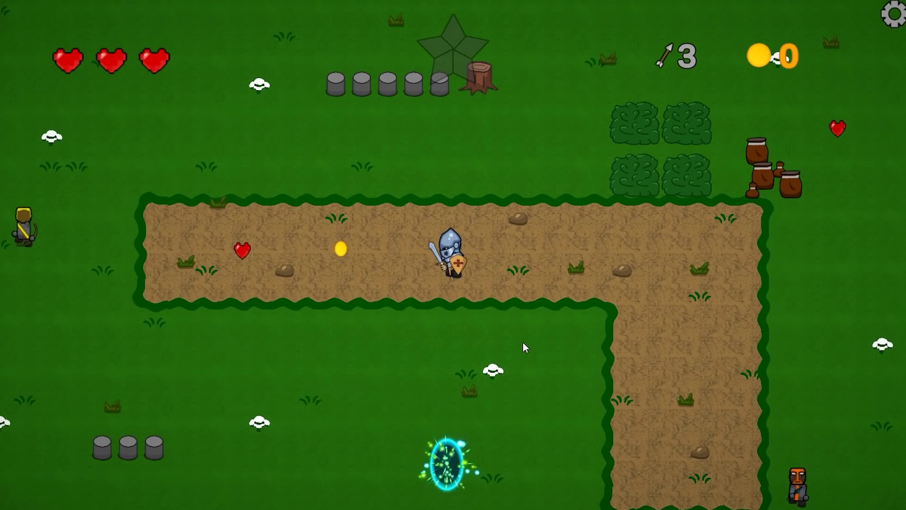
pyautogui.press('a')
pyautogui.press('s')
pyautogui.press('d')
pyautogui.press('w')
pyautogui.press('a')
pyautogui.press('s')
pyautogui.press('d')
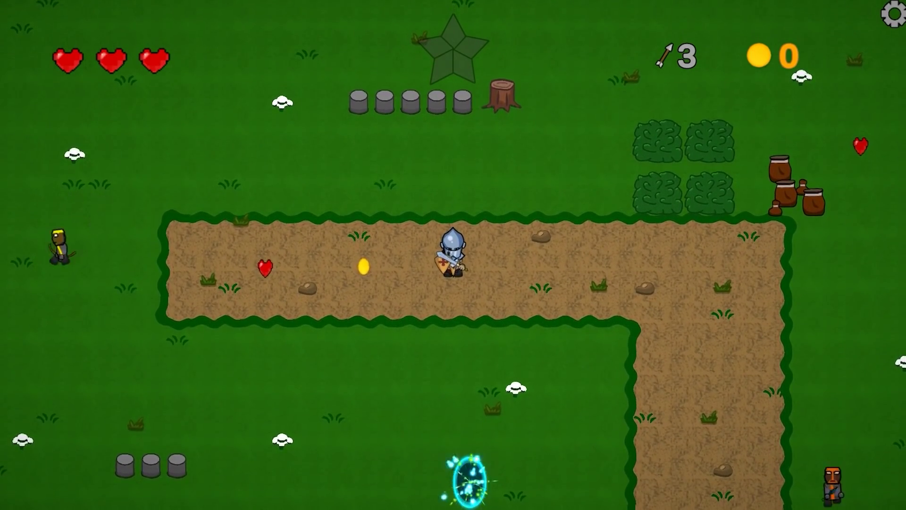
pyautogui.press('w')
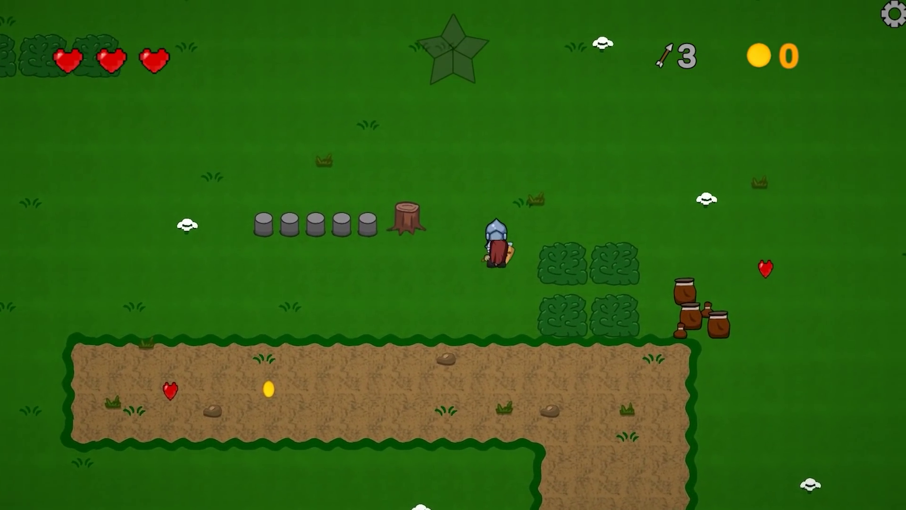
pyautogui.press('a')
pyautogui.press('s')
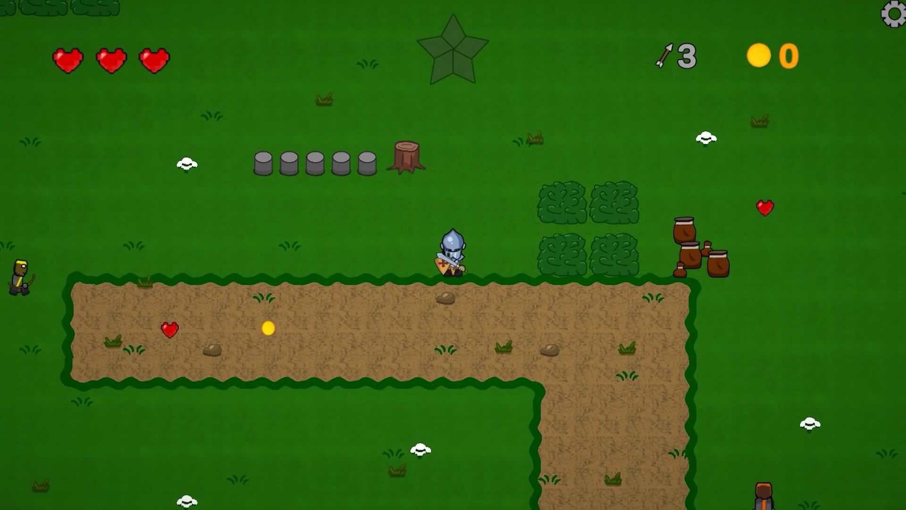
# Step: Walk the knight up against the stone posts beside the tree stump and back down onto the dirt path
pyautogui.press('a')
pyautogui.press('w')
pyautogui.press('a')
pyautogui.press('d')
pyautogui.press('w')
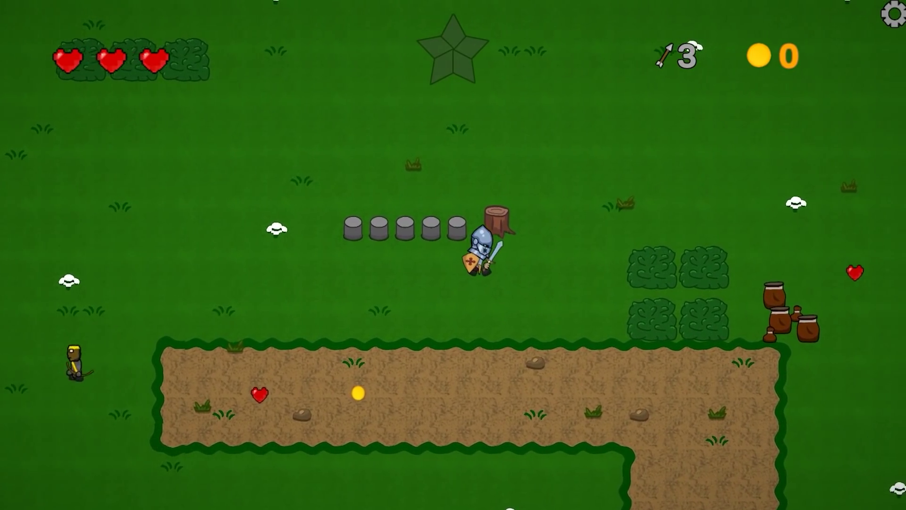
pyautogui.press('a')
pyautogui.press('d')
pyautogui.press('s')
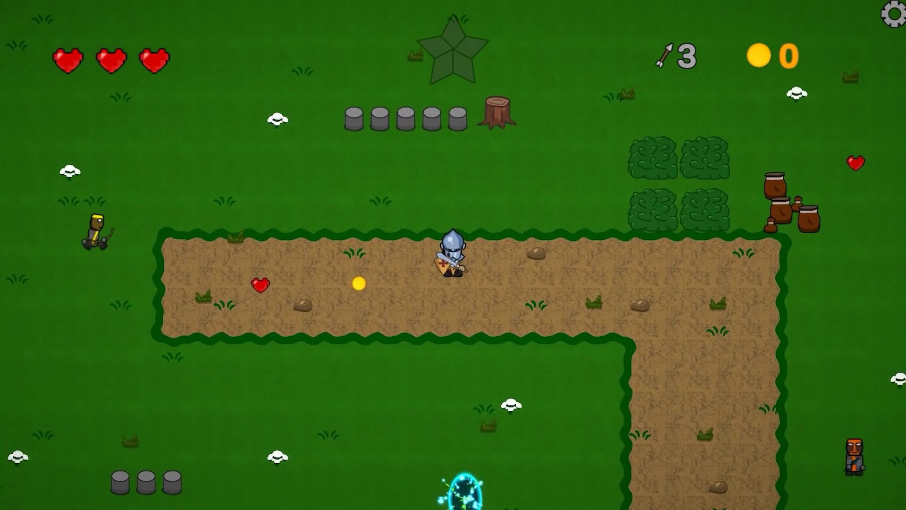
# Step: Dash the knight back and forth across the grass between the tree stump and the dirt path
pyautogui.press('w')
pyautogui.press('d')
pyautogui.press('space')
pyautogui.press('a')
pyautogui.press('space')
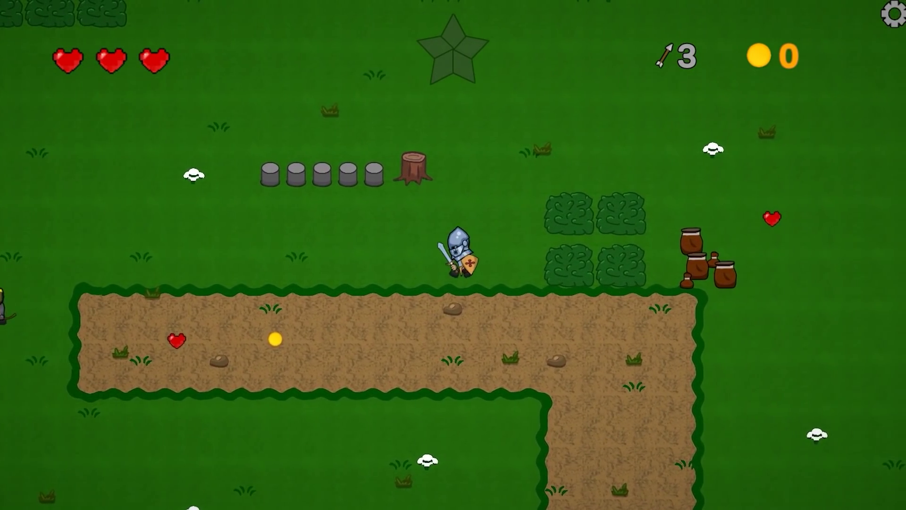
pyautogui.press('d')
pyautogui.press('a')
pyautogui.press('d')
pyautogui.press('a')
pyautogui.press('space')
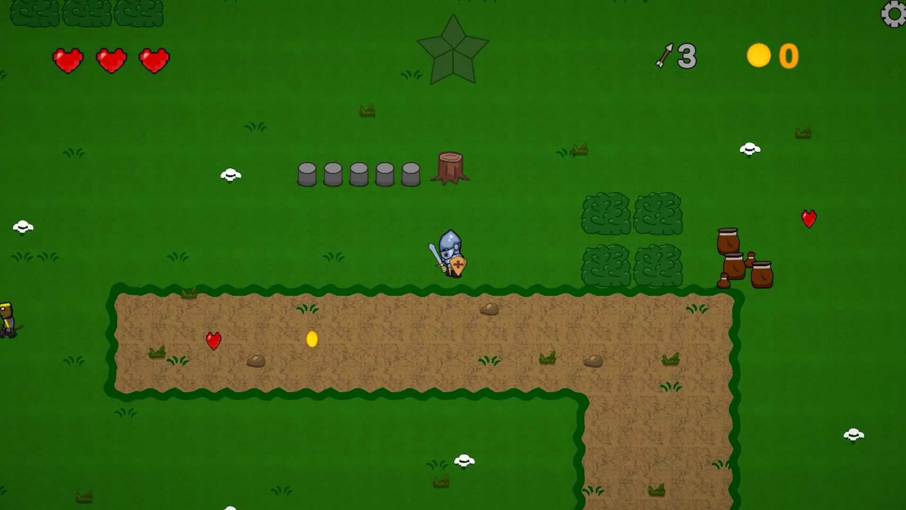
pyautogui.press('e')
pyautogui.press('e')
pyautogui.press('e')
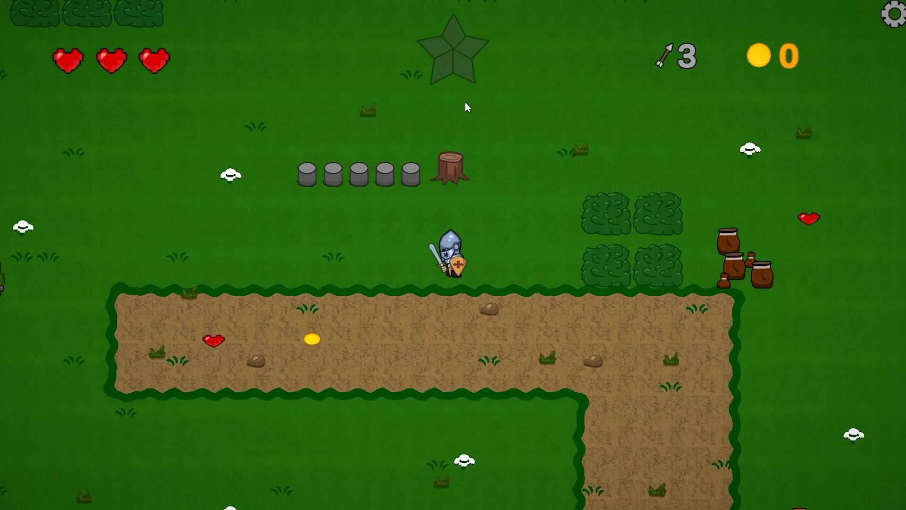
# Step: Walk the knight down past the dirt path to the portal area and across onto the path's vertical stretch
pyautogui.press('s')
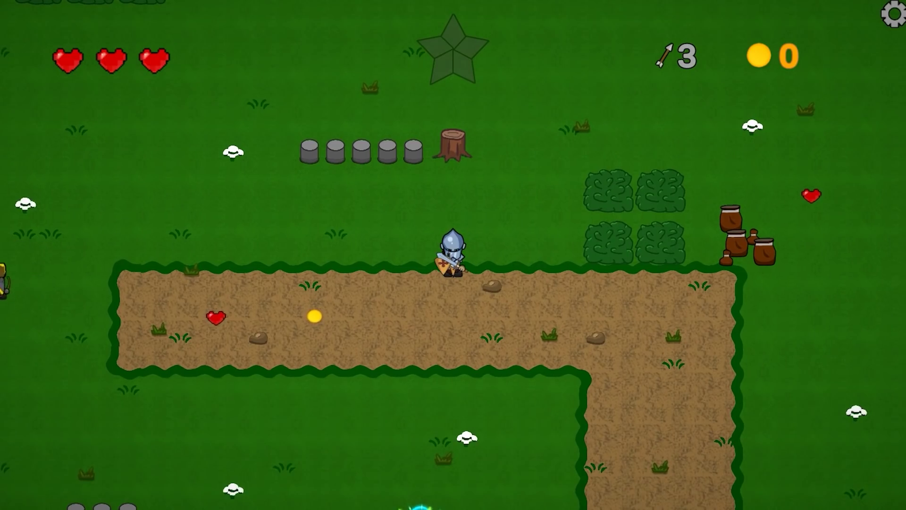
pyautogui.press('s')
pyautogui.press('d')
pyautogui.press('w')
pyautogui.press('s')
pyautogui.press('s')
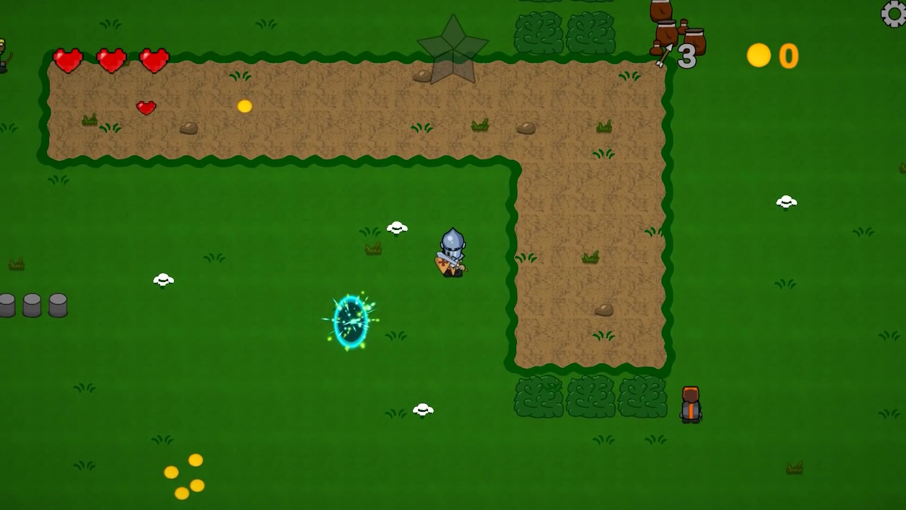
pyautogui.press('w')
pyautogui.press('d')
pyautogui.press('a')
pyautogui.press('d')
pyautogui.press('s')
pyautogui.press('d')
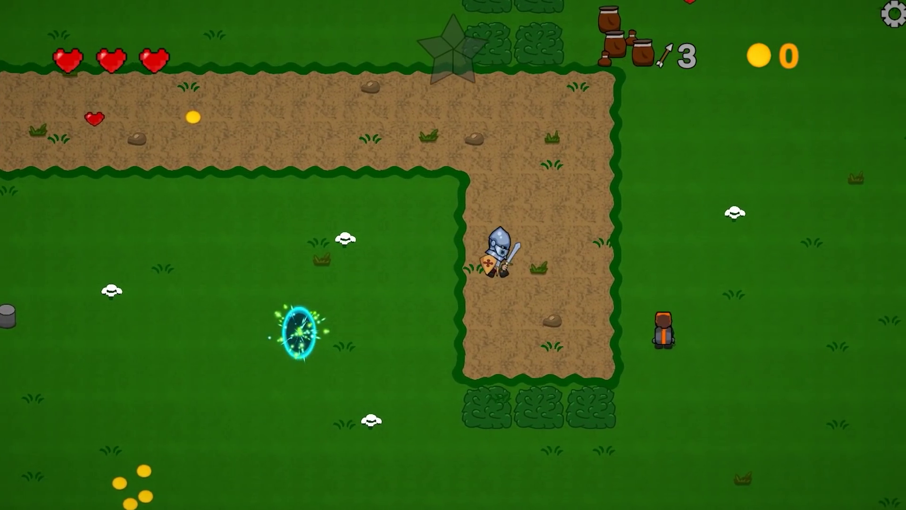
# Step: Run the knight around the orange-masked enemy, up to the clay pots and back onto the vertical stretch of path
pyautogui.press('s')
pyautogui.press('a')
pyautogui.press('w')
pyautogui.press('d')
pyautogui.press('d')
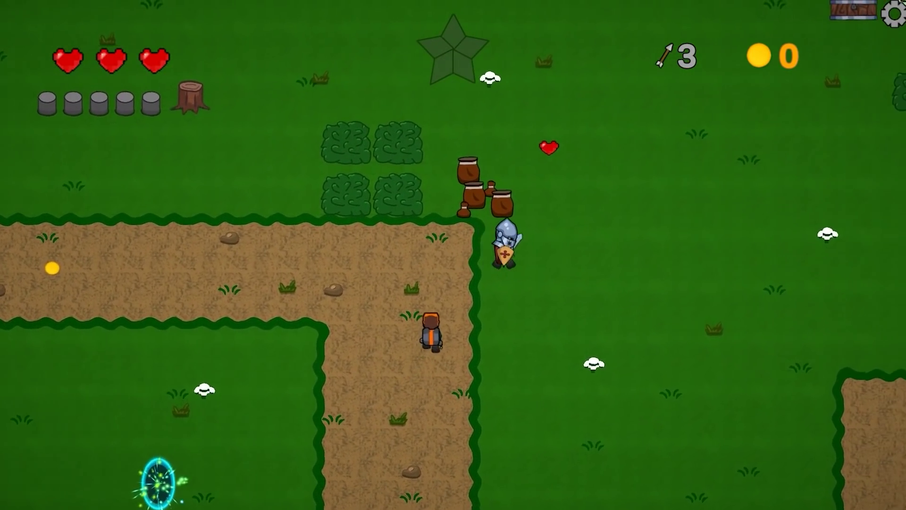
pyautogui.press('s')
pyautogui.press('a')
pyautogui.press('a')
pyautogui.press('w')
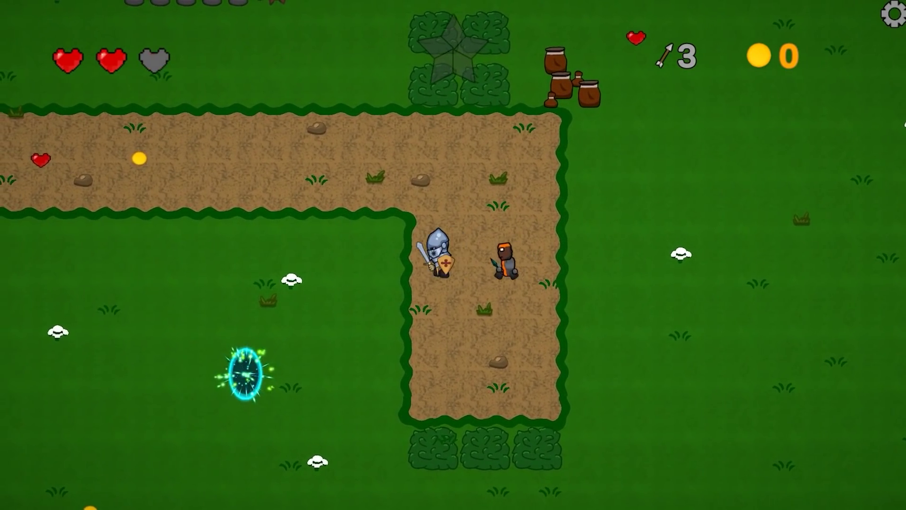
# Step: Shield the knight from the orange-masked enemy on the horizontal path and defeat it with the sword
pyautogui.press('w')
pyautogui.press('a')
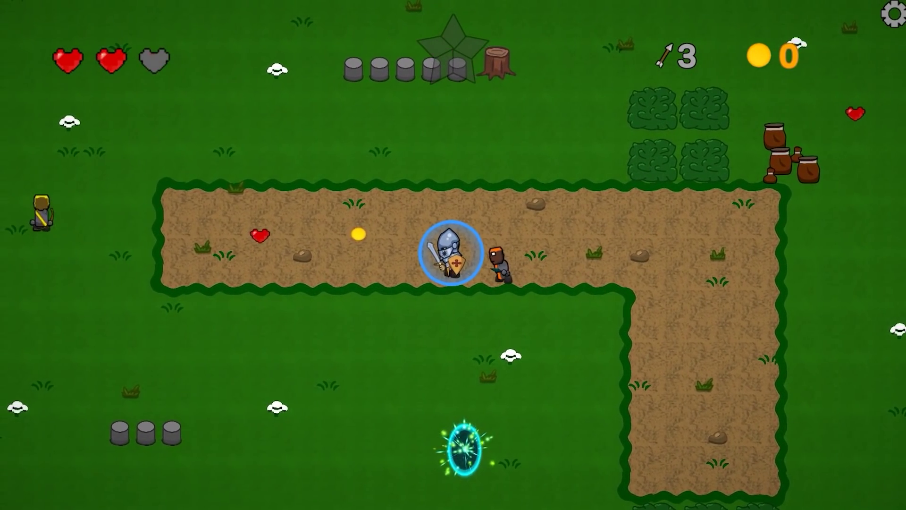
pyautogui.press('a')
pyautogui.press('d')
pyautogui.press('space')
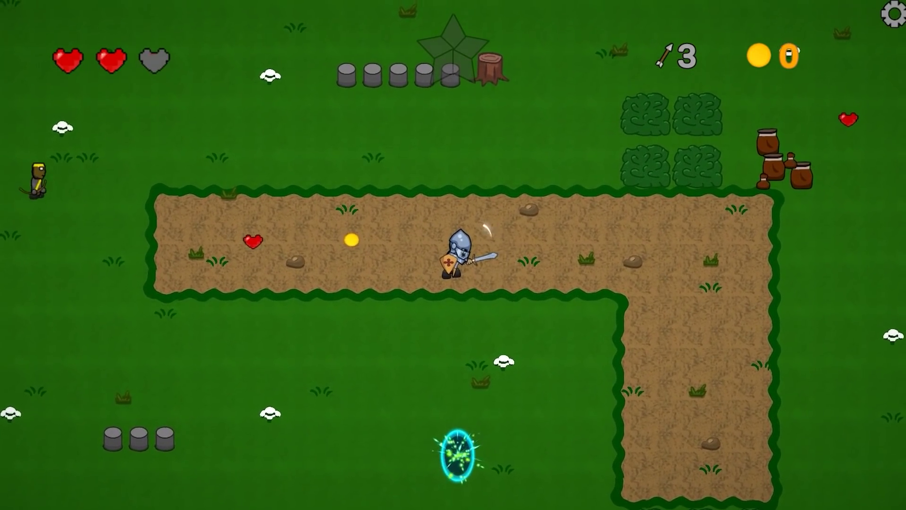
# Step: Collect the gold coin and the heart lying on the horizontal stretch of the dirt path
pyautogui.press('d')
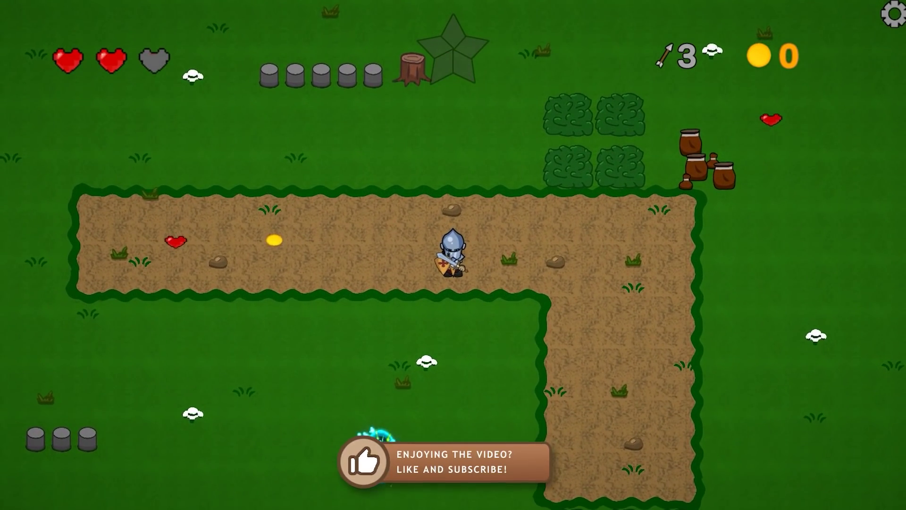
pyautogui.press('a')
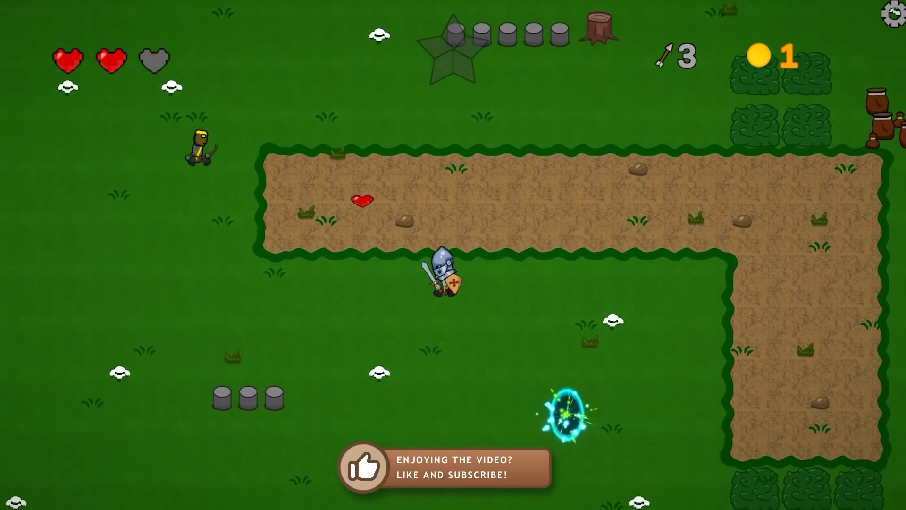
pyautogui.press('w')
pyautogui.press('d')
pyautogui.press('s')
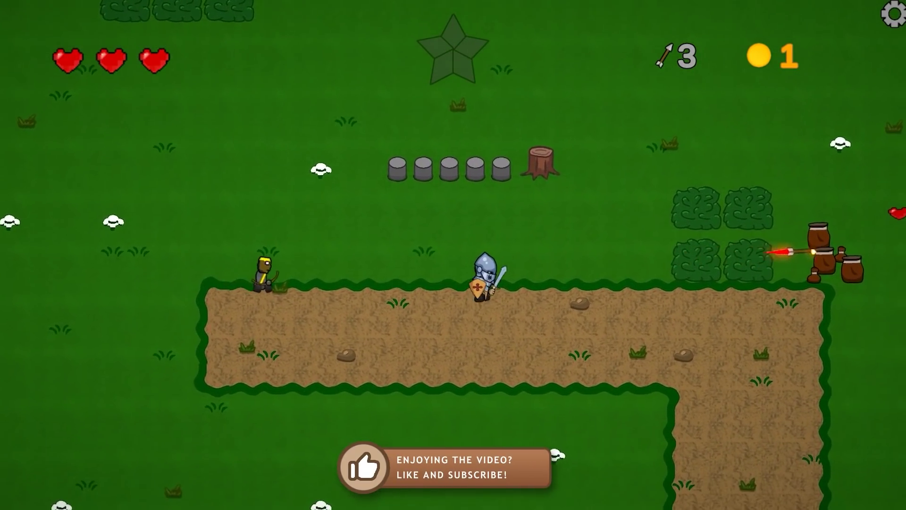
# Step: Evade the yellow-hooded archer's burning arrows while moving along the path toward its corner
pyautogui.press('d')
pyautogui.press('w')
pyautogui.press('s')
pyautogui.press('a')
pyautogui.press('space')
pyautogui.press('d')
pyautogui.press('s')
pyautogui.press('a')
pyautogui.press('d')
pyautogui.press('w')
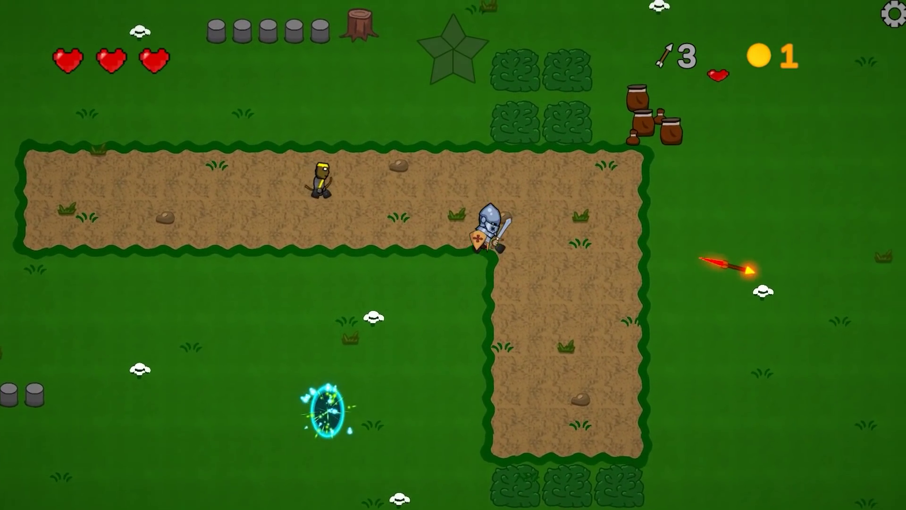
# Step: Shoot arrows at the yellow-hooded archer on the dirt path to defeat it
pyautogui.press('a')
pyautogui.press('e')
pyautogui.press('e')
pyautogui.press('e')
pyautogui.press('a')
pyautogui.press('s')
pyautogui.press('w')
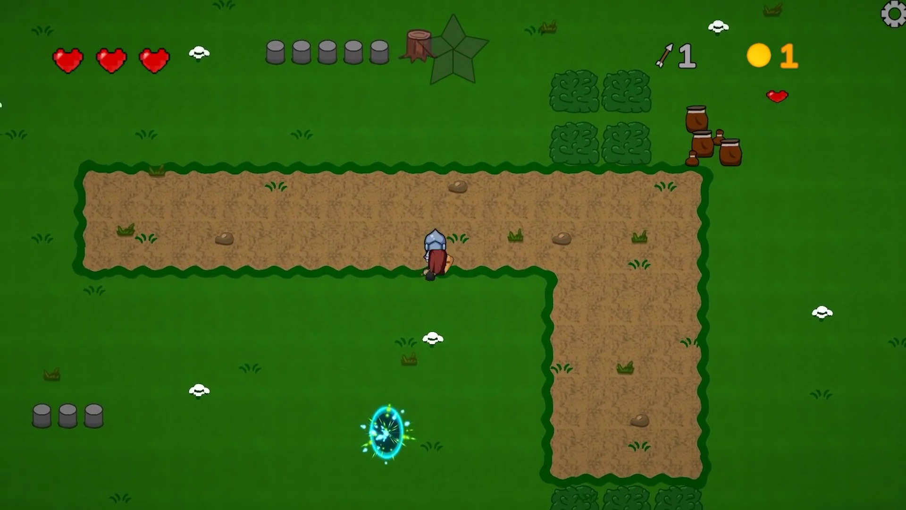
# Step: Break the clay pots at the corner of the dirt path and collect the coins they drop
pyautogui.press('s')
pyautogui.press('d')
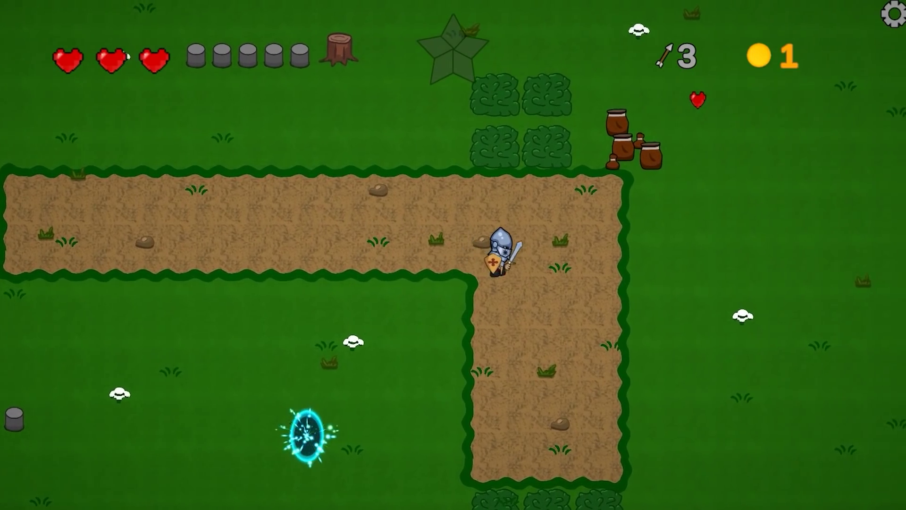
pyautogui.press('w')
pyautogui.press('space')
pyautogui.press('space')
pyautogui.press('a')
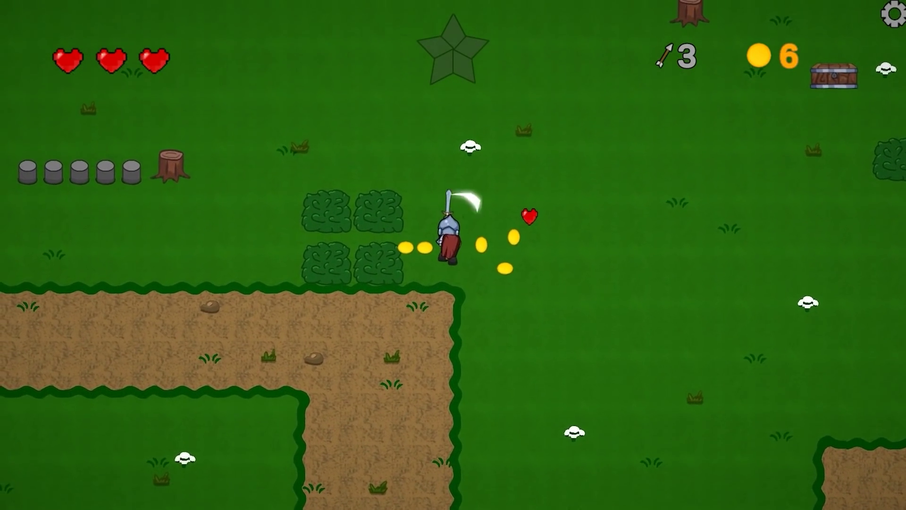
pyautogui.press('d')
pyautogui.press('s')
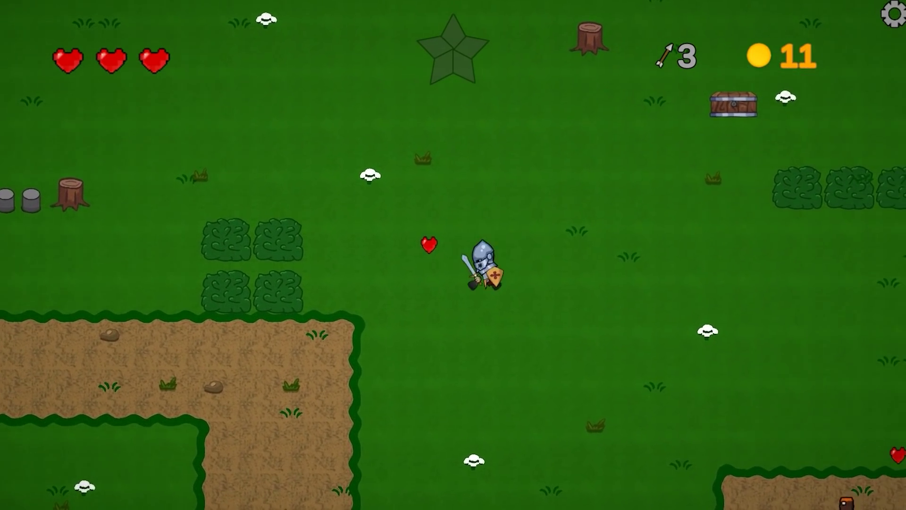
# Step: Walk the knight to the glowing portal below the dirt path
pyautogui.press('s')
pyautogui.press('a')
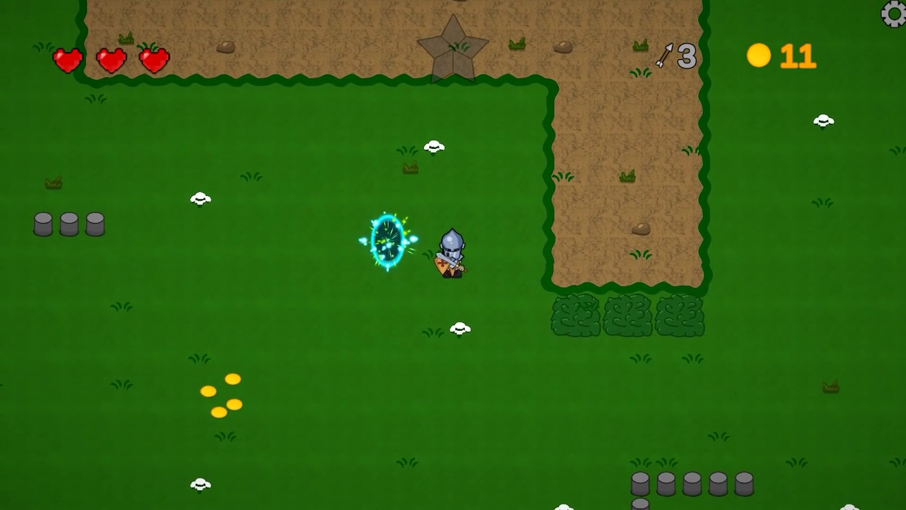
pyautogui.press('a')
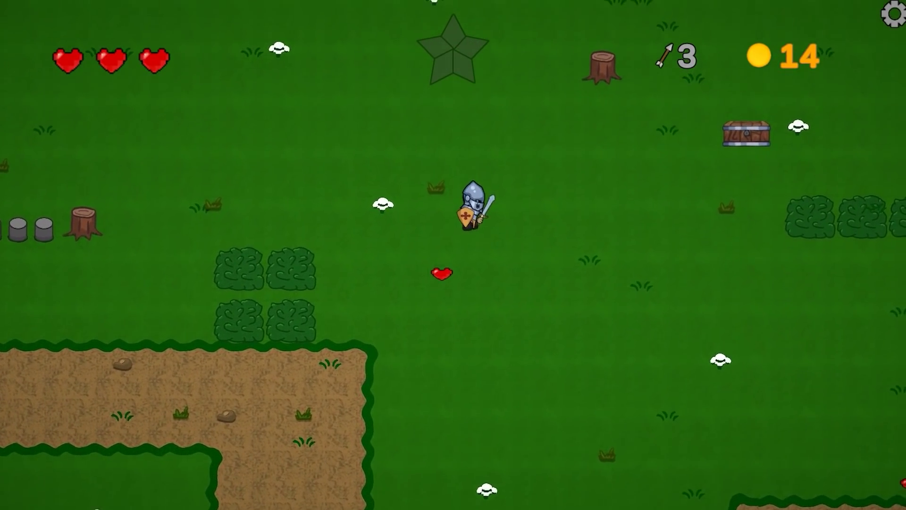
# Step: Collect the coins above the row of four stone posts and strike the nearest orange-masked enemy
pyautogui.press('a')
pyautogui.press('w')
pyautogui.press('d')
pyautogui.press('space')
pyautogui.press('space')
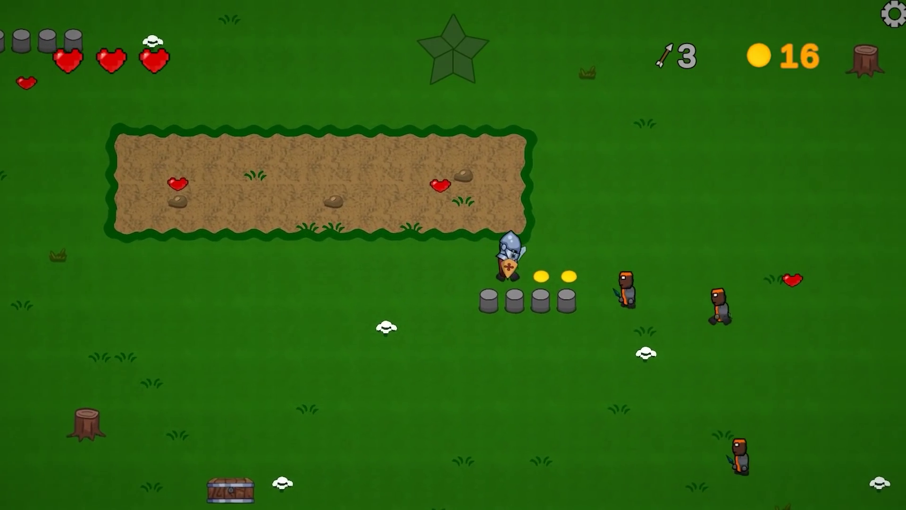
pyautogui.press('d')
pyautogui.press('space')
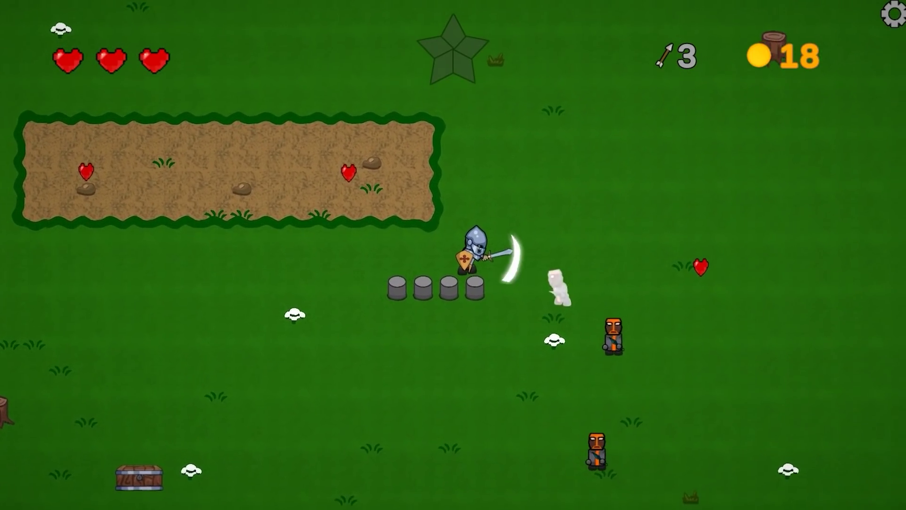
# Step: Retreat past the four stone posts, run back out and strike the orange-masked enemy in the open grass
pyautogui.press('a')
pyautogui.press('shift')
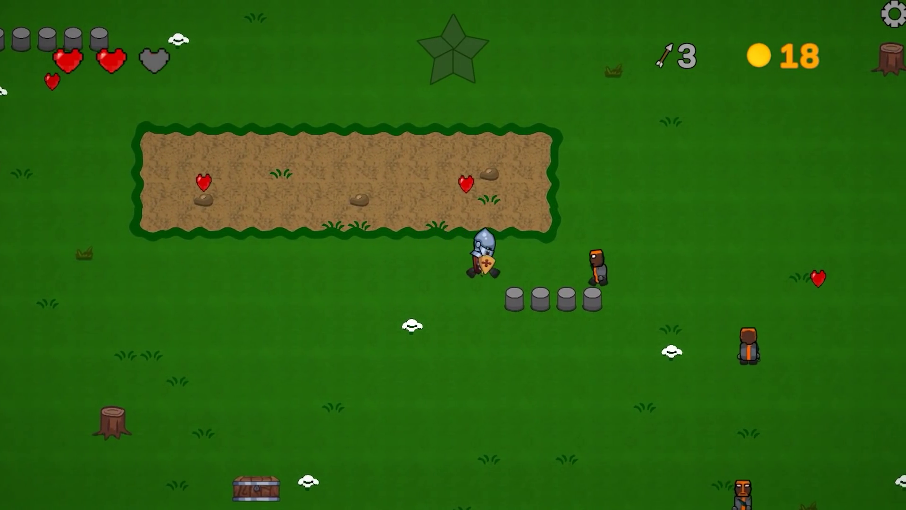
pyautogui.press('d')
pyautogui.press('d')
pyautogui.press('space')
pyautogui.press('space')
pyautogui.press('space')
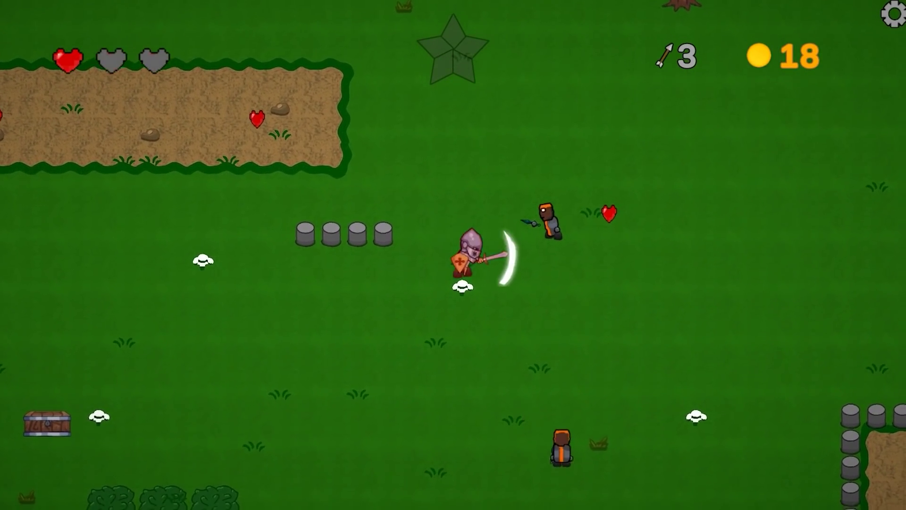
# Step: Evade the orange-masked enemies and collect the hearts on the grass and in the nearby dirt patch
pyautogui.press('d')
pyautogui.press('w')
pyautogui.press('a')
pyautogui.press('s')
pyautogui.press('d')
pyautogui.press('a')
pyautogui.press('a')
pyautogui.press('w')
pyautogui.press('s')
pyautogui.press('d')
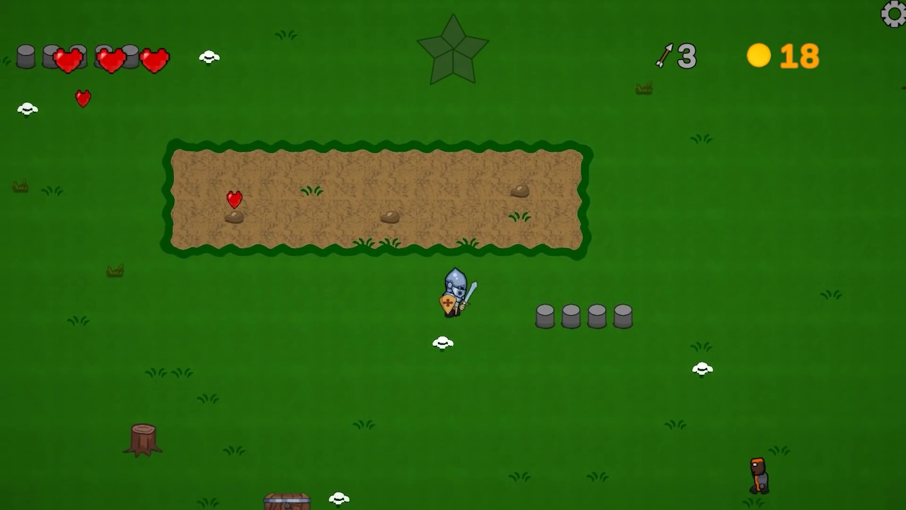
# Step: Attack the remaining orange-masked enemy in the grass below the stone posts until it is defeated
pyautogui.press('w')
pyautogui.press('space')
pyautogui.press('space')
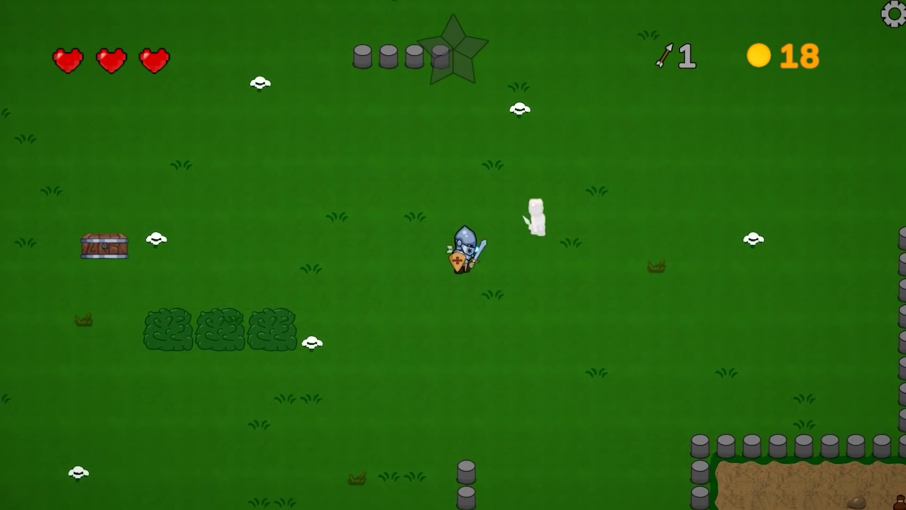
pyautogui.press('a')
pyautogui.press('w')
pyautogui.press('d')
pyautogui.press('d')
pyautogui.press('s')
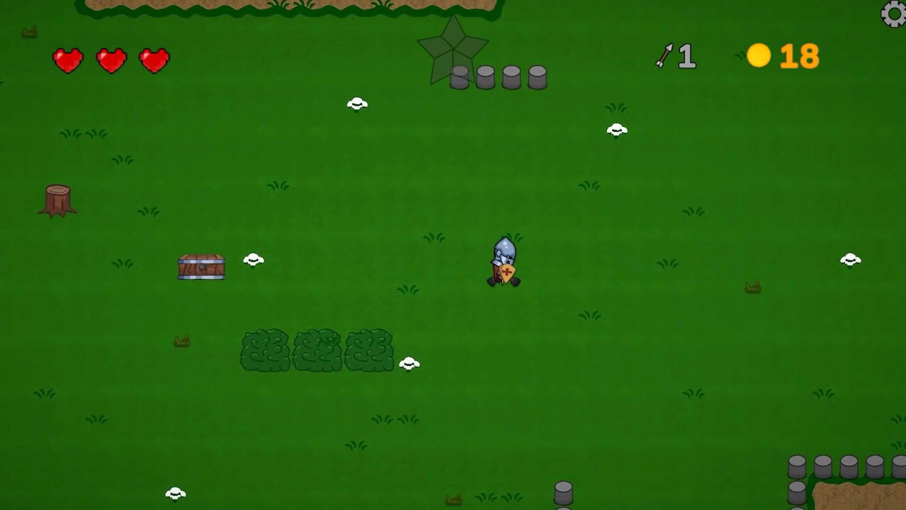
# Step: Walk to the wooden chest near the three bushes and strike it until it breaks open
pyautogui.press('a')
pyautogui.press('w')
pyautogui.press('a')
pyautogui.press('space')
pyautogui.press('space')
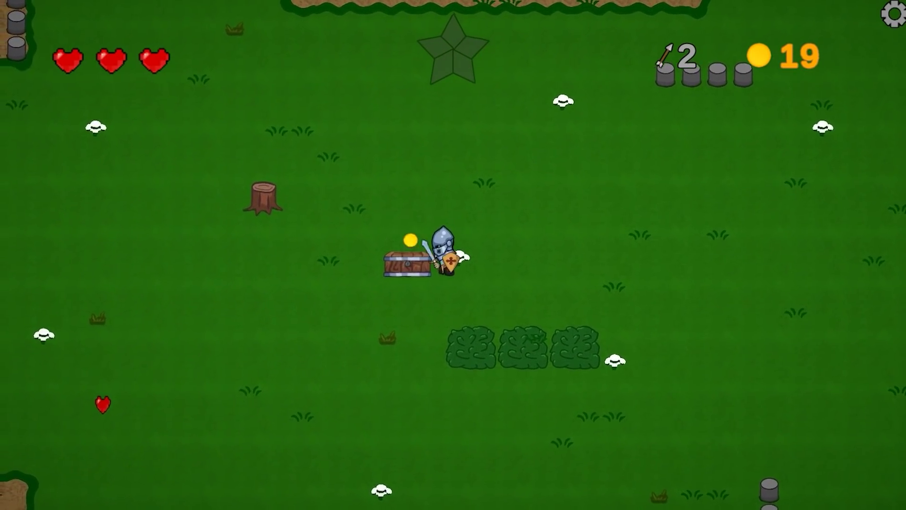
pyautogui.press('a')
pyautogui.press('w')
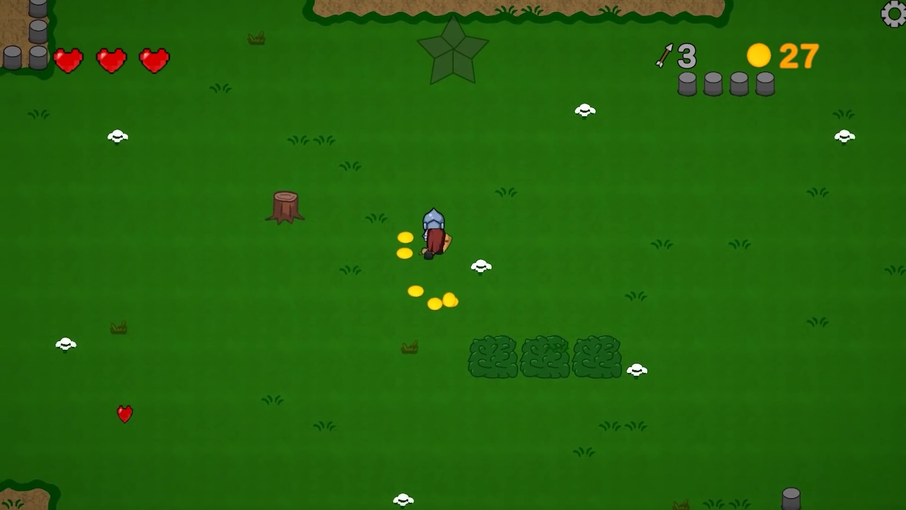
# Step: Collect the coins scattered by the chest and walk to the red-lit door of the fenced dirt path
pyautogui.press('a')
pyautogui.press('s')
pyautogui.press('d')
pyautogui.press('w')
pyautogui.press('d')
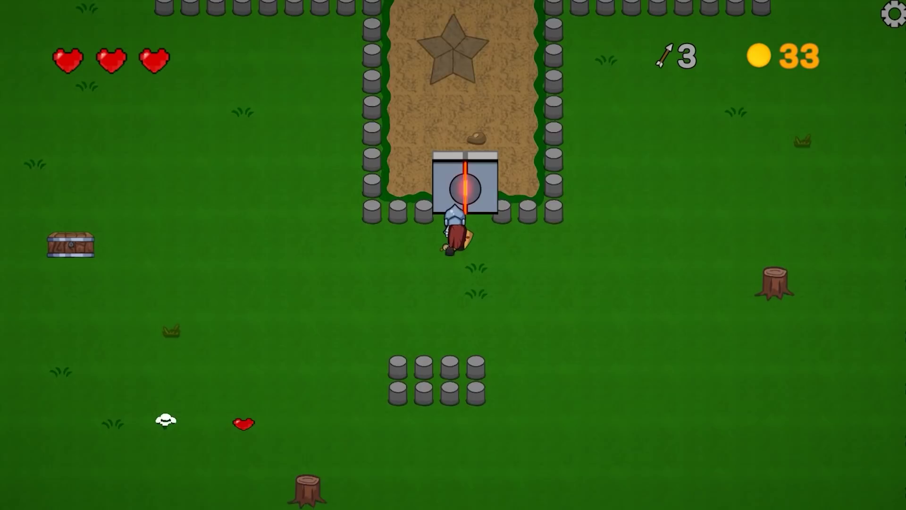
# Step: Push against the red-lit door, go around the stone fence and walk to the portal ringed with coins
pyautogui.press('Down')
pyautogui.press('Up')
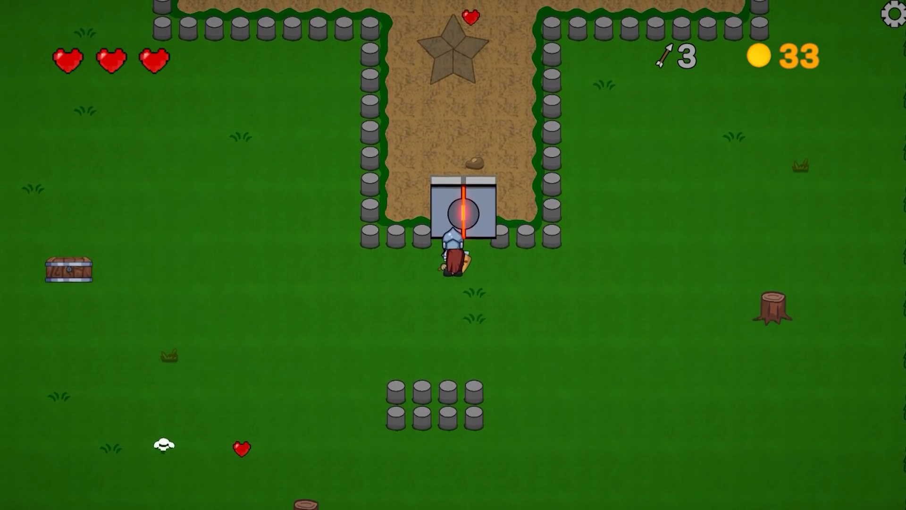
pyautogui.press('Down')
pyautogui.press('Left')
pyautogui.press('Up')
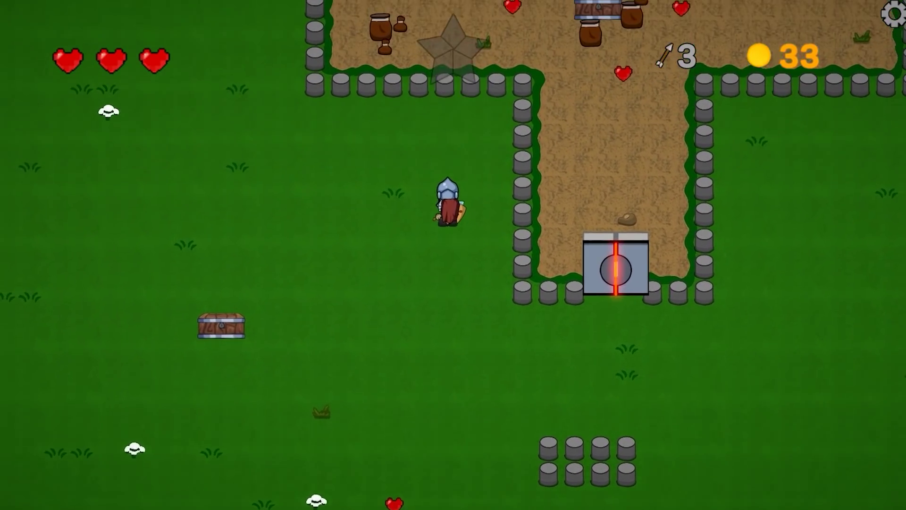
pyautogui.press('Left')
pyautogui.press('Up')
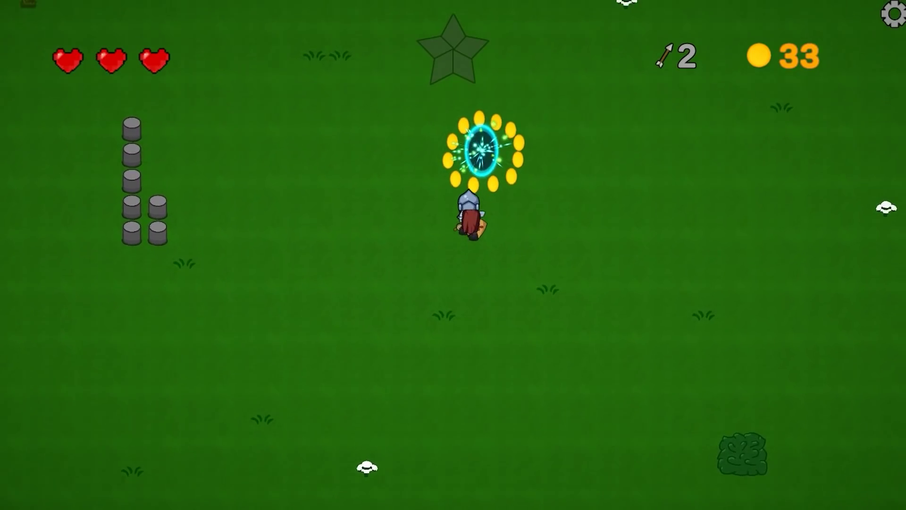
# Step: Collect coins around the glowing portal, go through it and advance along the dungeon floor beside the lava pool
pyautogui.press('Left')
pyautogui.press('Up')
pyautogui.press('Right')
pyautogui.press('Right')
pyautogui.press('Left')
pyautogui.press('Up')
pyautogui.press('Right')
pyautogui.press('Up')
pyautogui.press('Right')
pyautogui.press('Up')
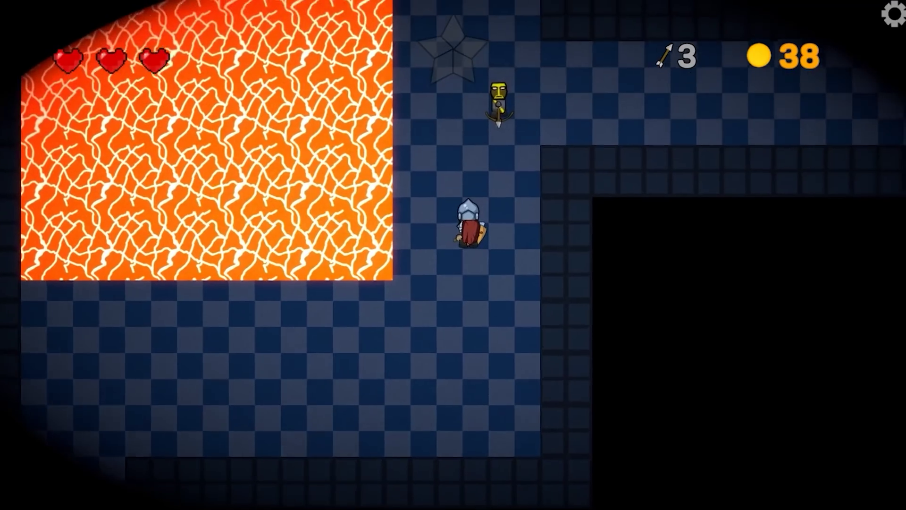
# Step: Defeat the yellow-masked archer beside the lava pool and head into the adjoining dungeon corridor
pyautogui.press('Down')
pyautogui.press('Right')
pyautogui.press('Left')
pyautogui.press('Up')
pyautogui.press('space')
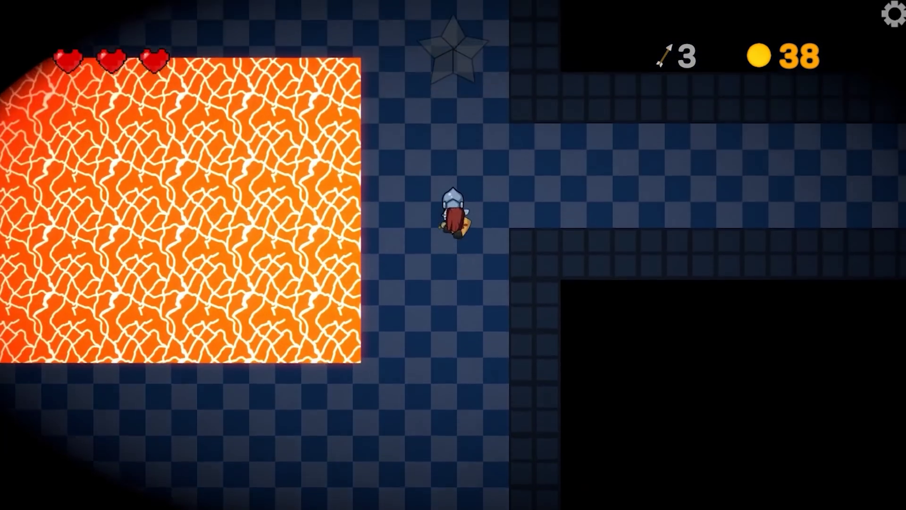
pyautogui.press('Right')
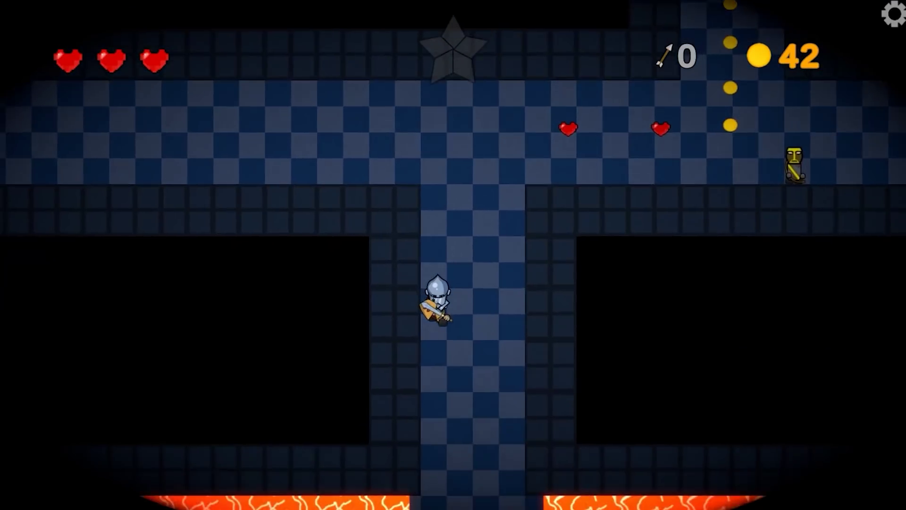
# Step: Walk down the corridor into the lava-rimmed room and fight the orange-masked enemy at its entrance
pyautogui.press('Down')
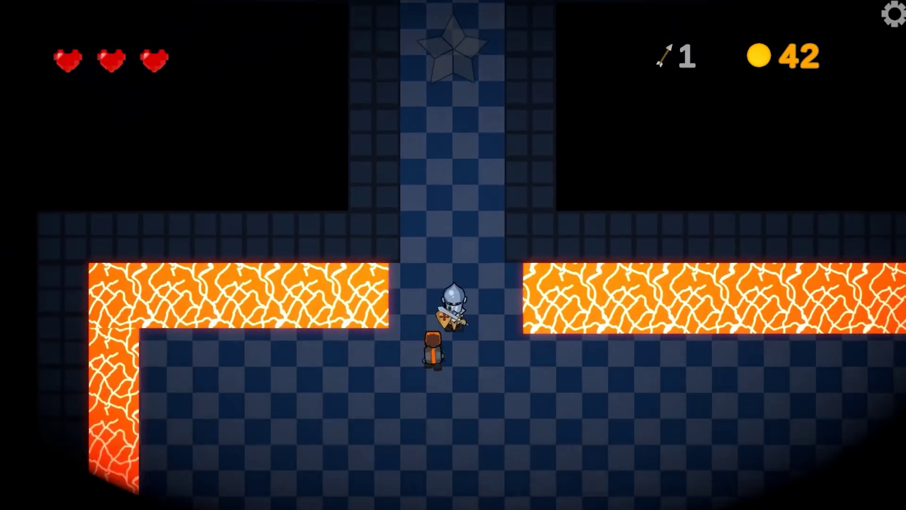
pyautogui.press('Down')
pyautogui.press('Right')
pyautogui.press('Left')
pyautogui.press('Up')
pyautogui.press('space')
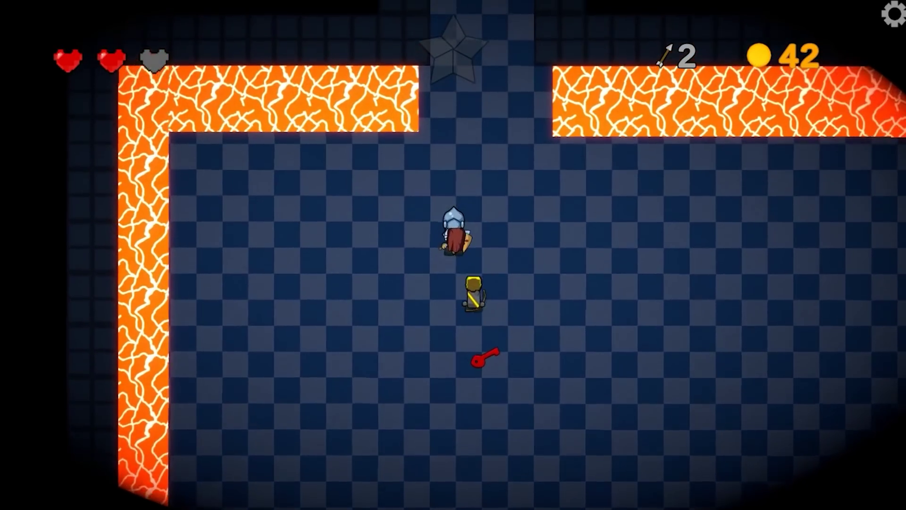
# Step: Defeat the yellow-masked archer standing near the red key in the lava-rimmed room
pyautogui.press('Down')
pyautogui.press('space')
pyautogui.press('Up')
pyautogui.press('Left')
pyautogui.press('Down')
pyautogui.press('Right')
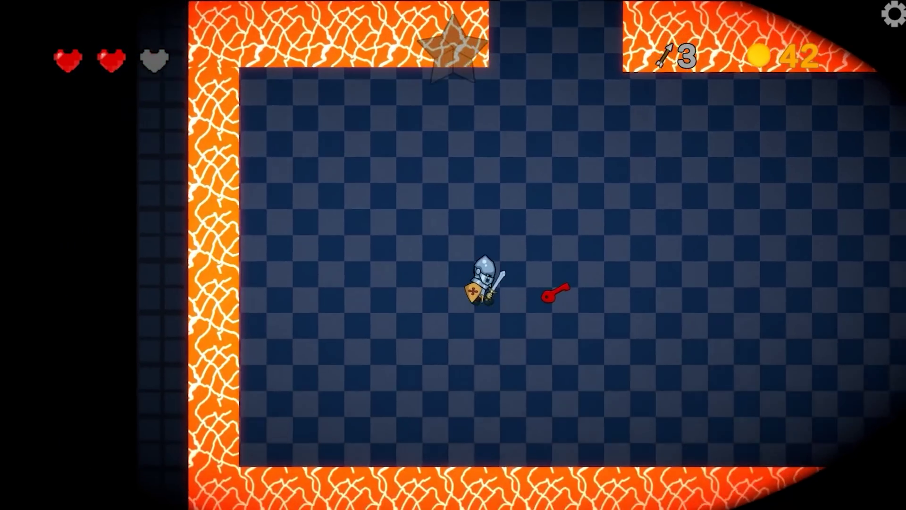
# Step: Pick up the red key and leave the lava-rimmed room through its upper opening
pyautogui.press('Right')
pyautogui.press('Down')
pyautogui.press('Up')
pyautogui.press('Left')
pyautogui.press('Up')
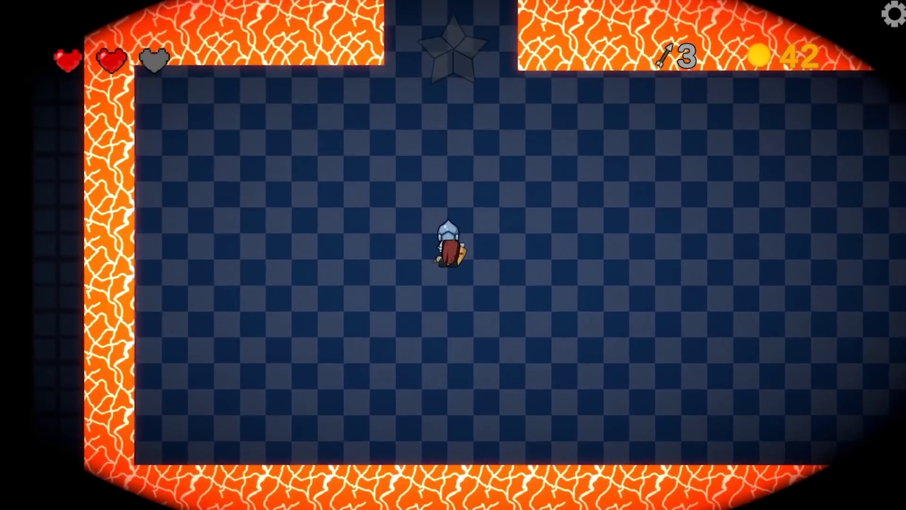
pyautogui.press('Up')
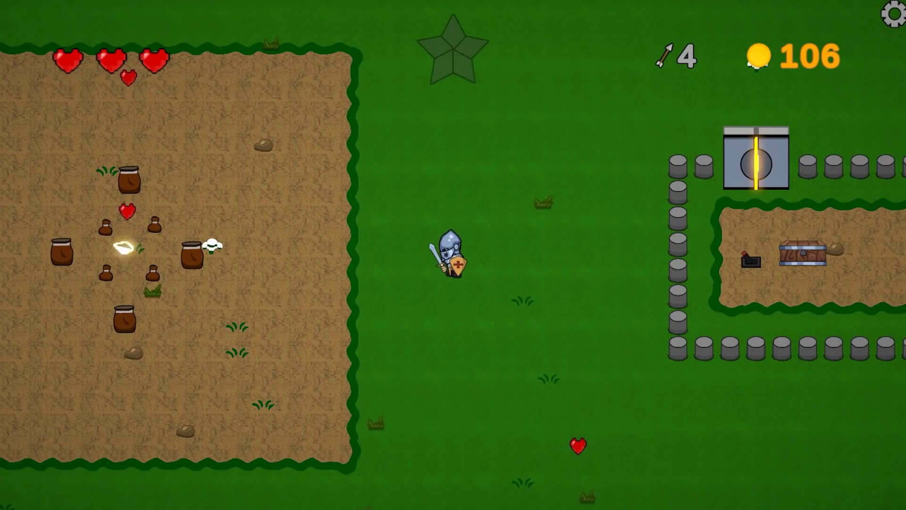
# Step: Break clay pots on the large square dirt patch and collect the glowing star shard in their middle
pyautogui.press('Left')
pyautogui.press('Up')
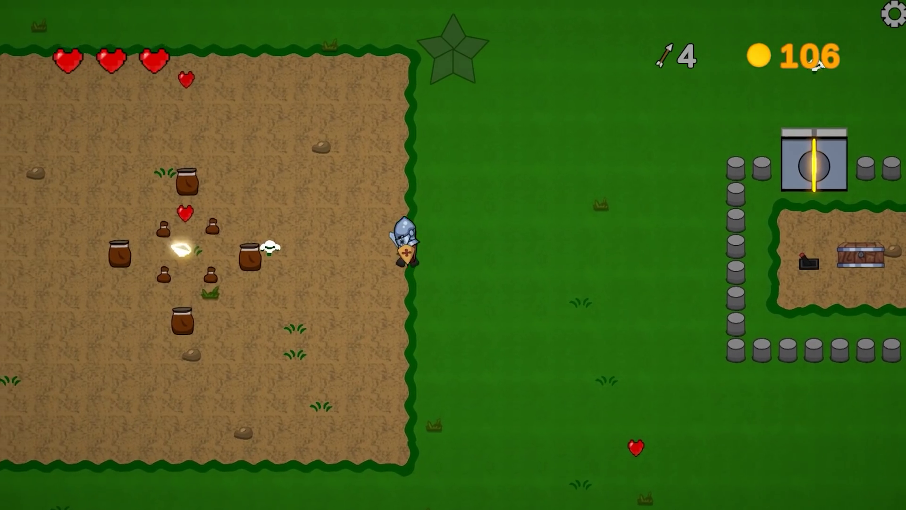
pyautogui.press('Down')
pyautogui.press('space')
pyautogui.press('space')
pyautogui.press('a')
pyautogui.press('w')
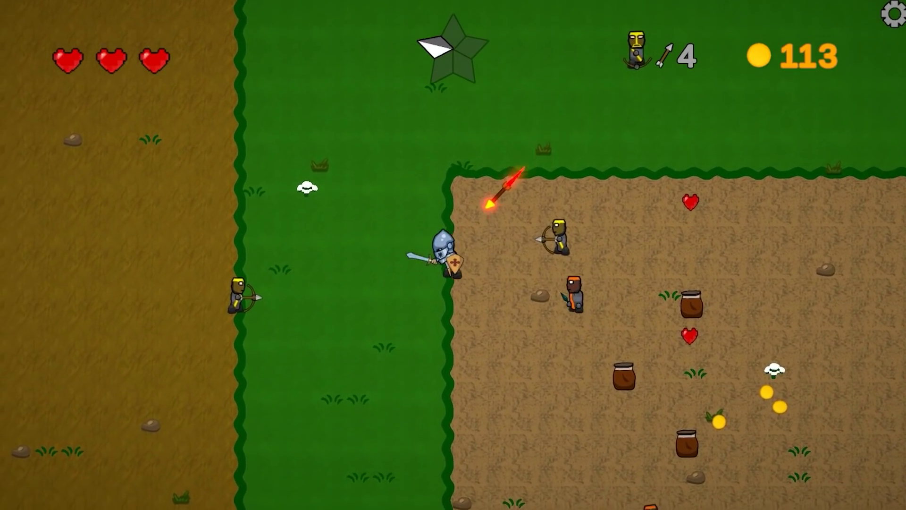
# Step: Fight the archers and orange-masked enemy around the dirt patch and collect the heart near its upper edge
pyautogui.press('a')
pyautogui.press('w')
pyautogui.press('d')
pyautogui.press('d')
pyautogui.press('s')
pyautogui.press('space')
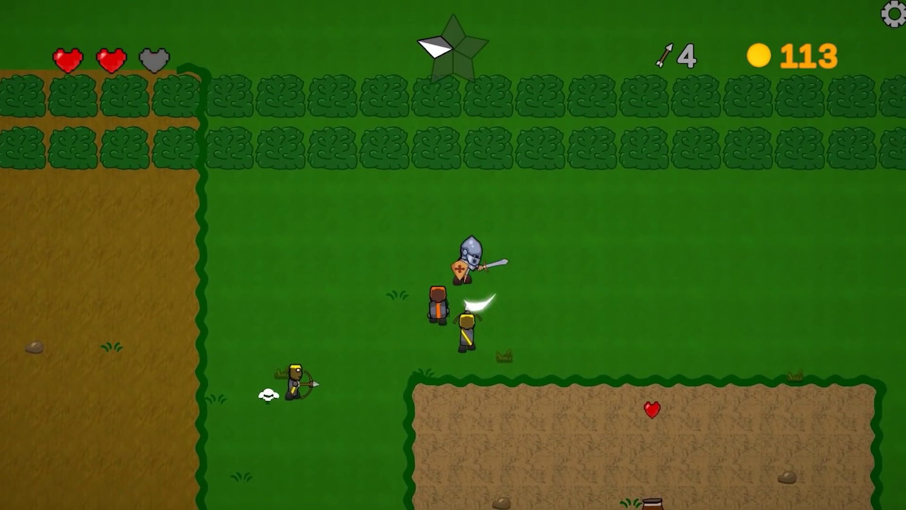
pyautogui.press('a')
pyautogui.press('s')
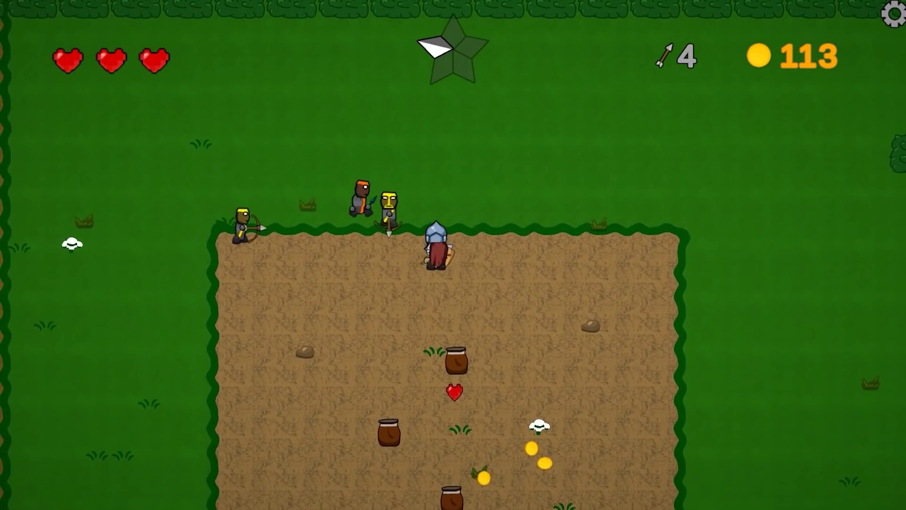
# Step: Strike the orange-masked enemy and the archers at the upper edge of the dirt patch
pyautogui.press('w')
pyautogui.press('space')
pyautogui.press('d')
pyautogui.press('s')
pyautogui.press('a')
pyautogui.press('space')
pyautogui.press('a')
pyautogui.press('space')
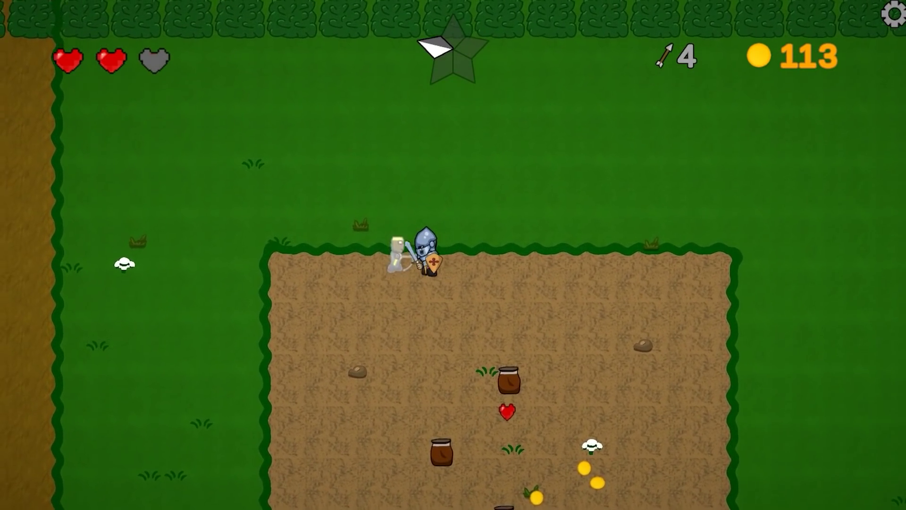
# Step: Break the uppermost clay pot, collect the heart below it and attack the orange-masked enemy among the pots
pyautogui.press('s')
pyautogui.press('d')
pyautogui.press('space')
pyautogui.press('s')
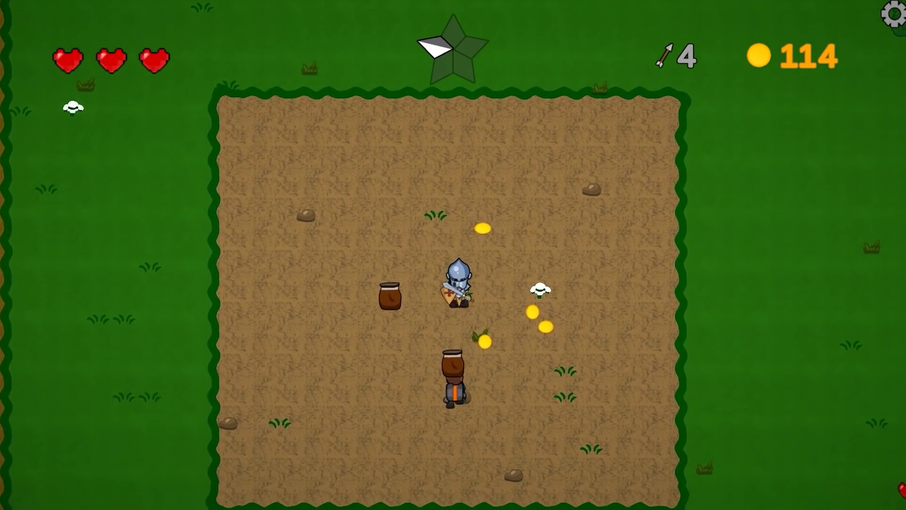
pyautogui.press('space')
pyautogui.press('a')
pyautogui.press('w')
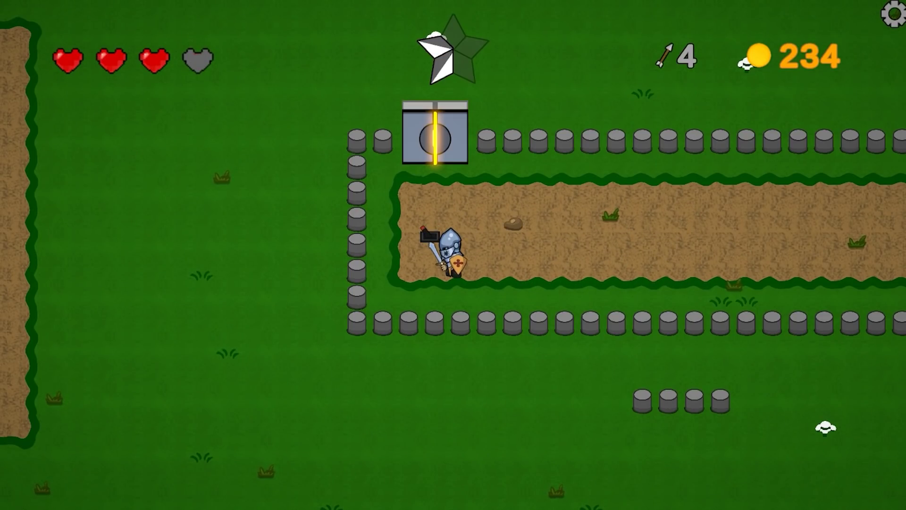
# Step: Walk along the dungeon's dead-end corridor, collect the extra-heart pickup and head back out
pyautogui.press('w')
pyautogui.press('s')
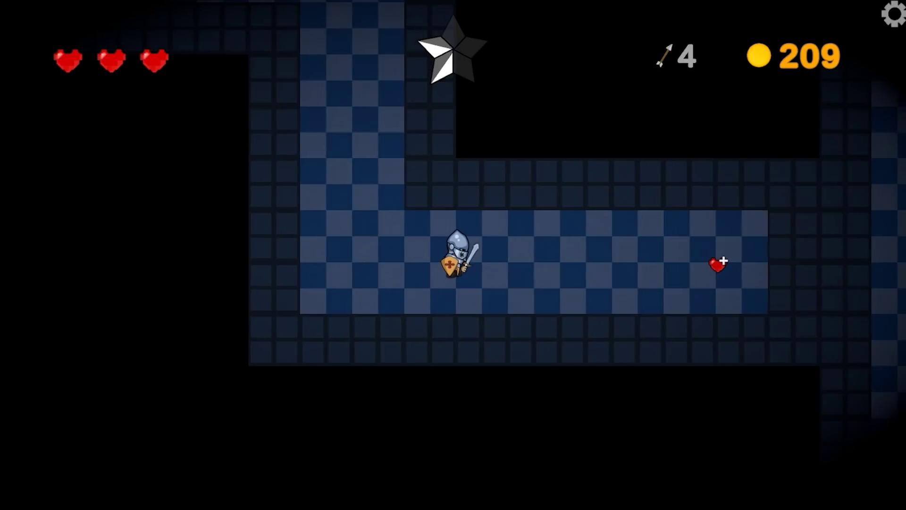
pyautogui.press('d')
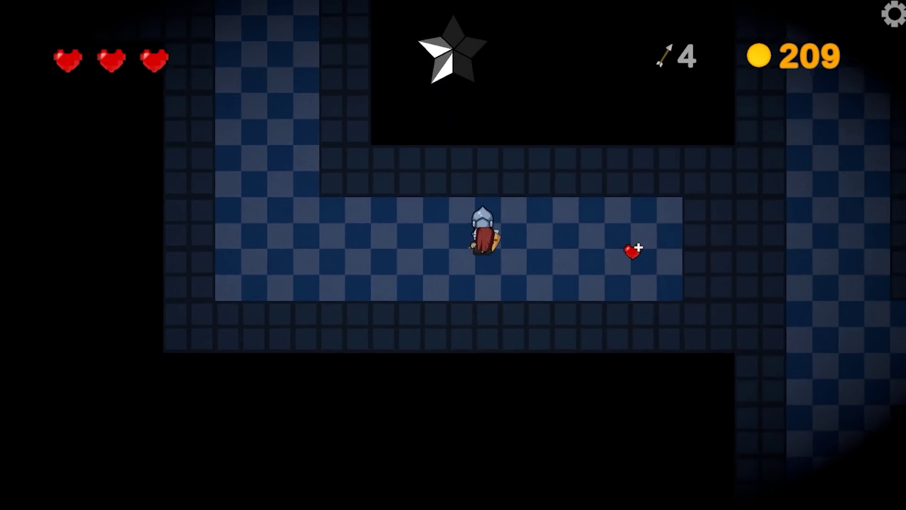
pyautogui.press('d')
pyautogui.press('w')
pyautogui.press('a')
pyautogui.press('space')
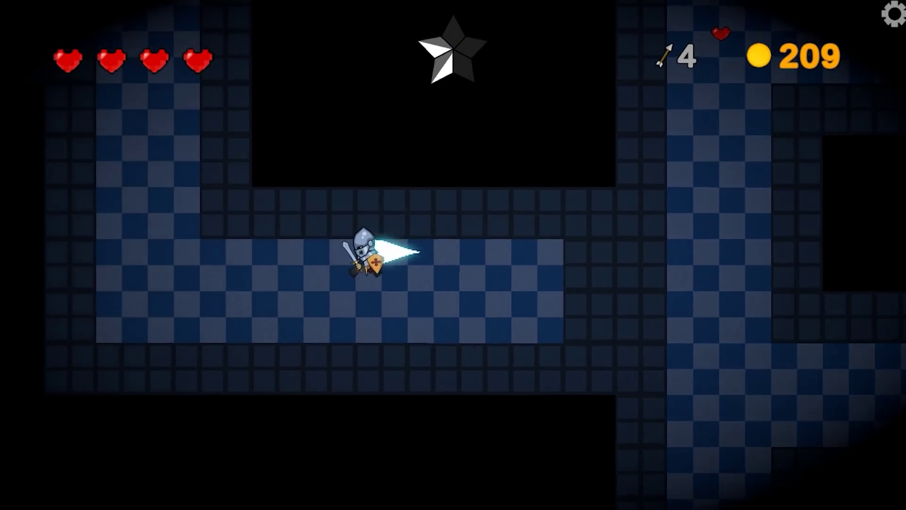
pyautogui.press('w')
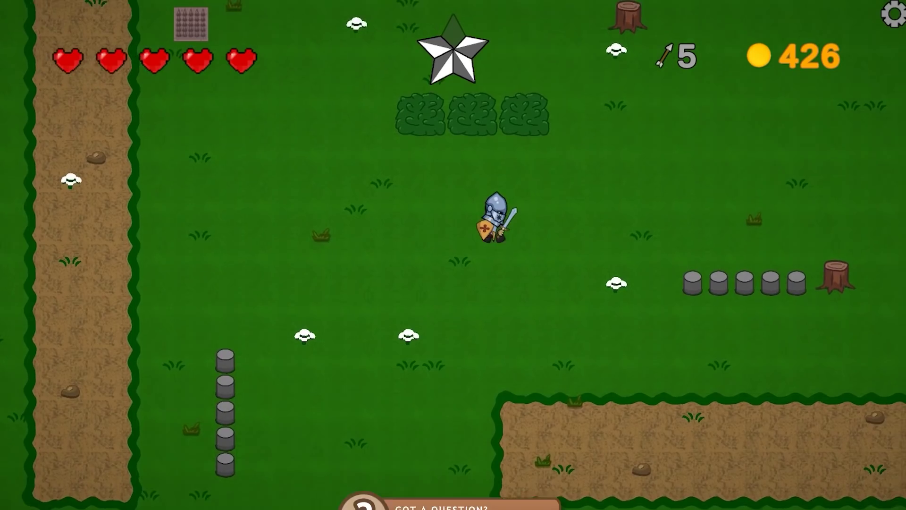
# Step: Walk the knight across the grass into the fenced dirt enclosure containing the 50-coin door
pyautogui.press('w')
pyautogui.press('d')
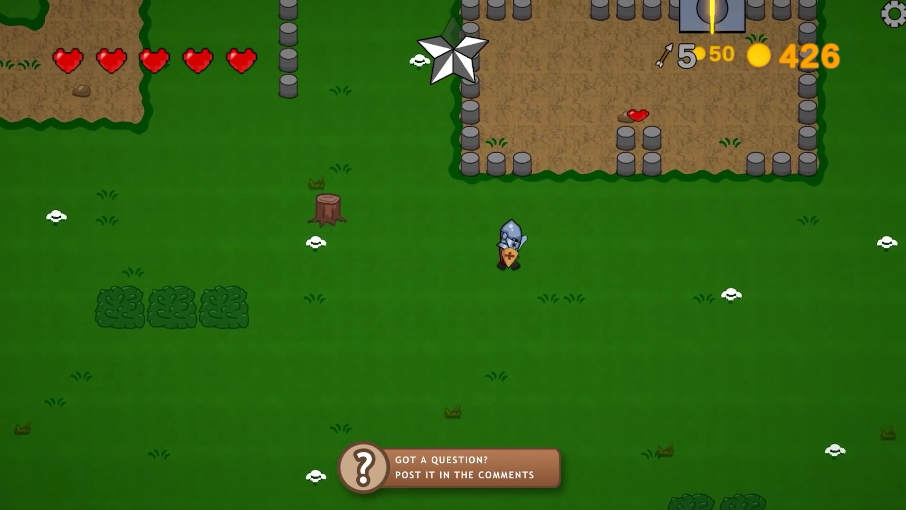
pyautogui.press('d')
pyautogui.press('w')
pyautogui.press('a')
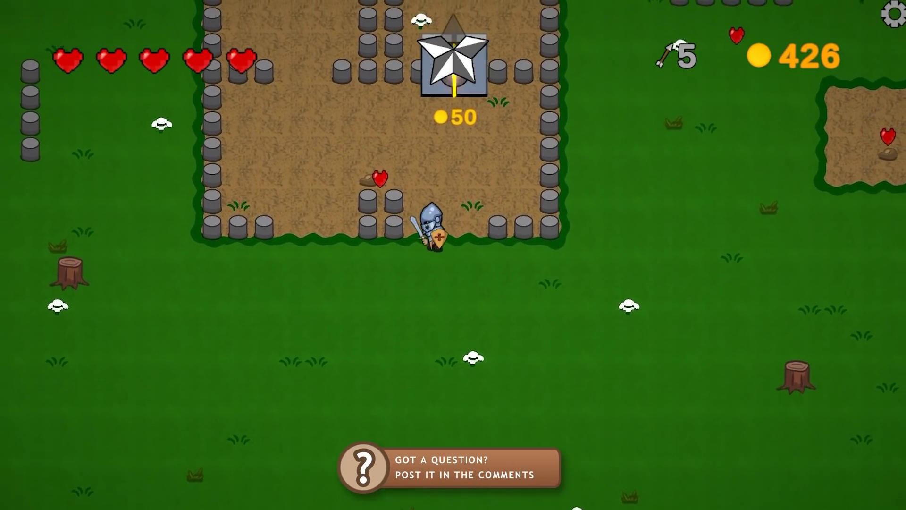
pyautogui.press('w')
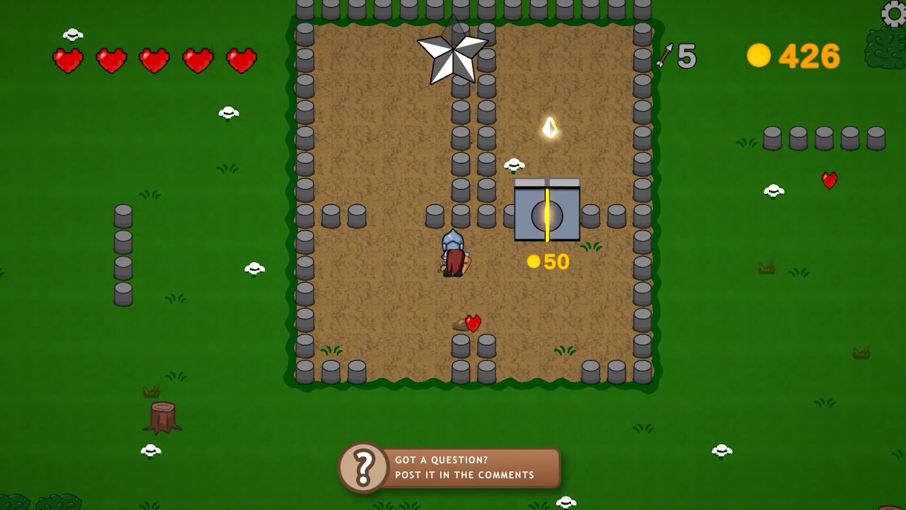
# Step: Open the yellow-lit door for 50 coins and collect the last star shard behind it
pyautogui.press('w')
pyautogui.press('d')
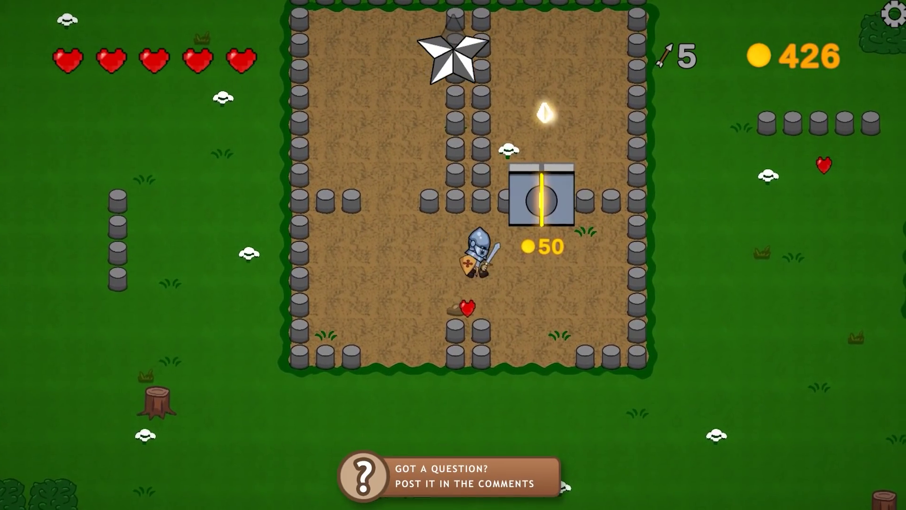
pyautogui.press('w')
pyautogui.press('w')
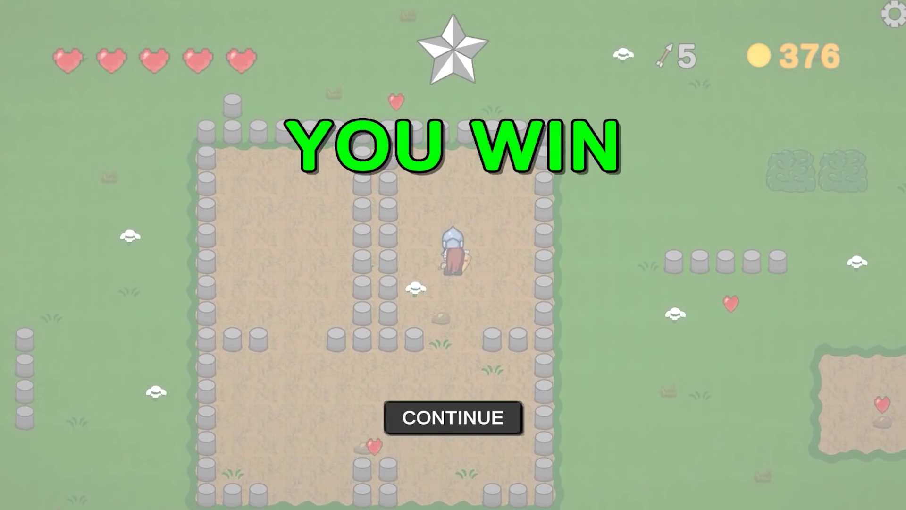
# Step: Continue past the win screen to close the finished game run
pyautogui.click(497, 414)
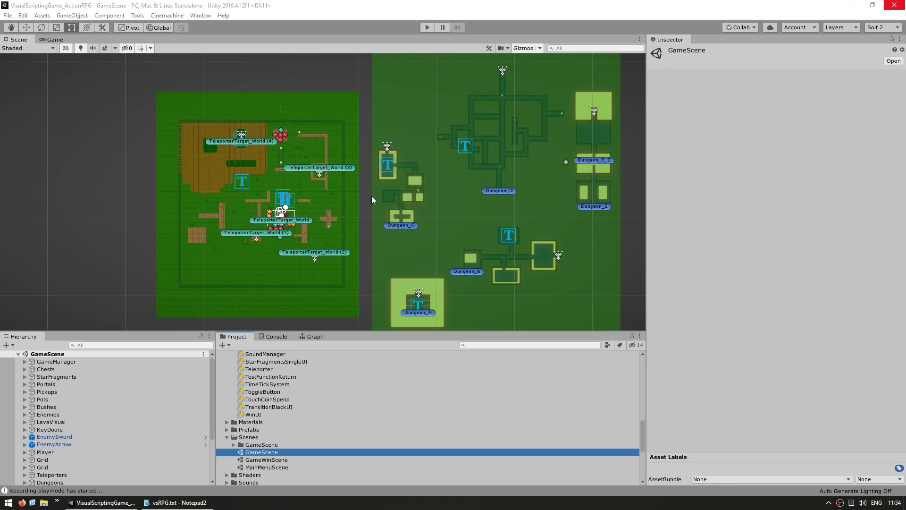
# Step: Select the Player object in the scene hierarchy and review its variables and Flow Machine components
pyautogui.scroll(10, 233, 229)
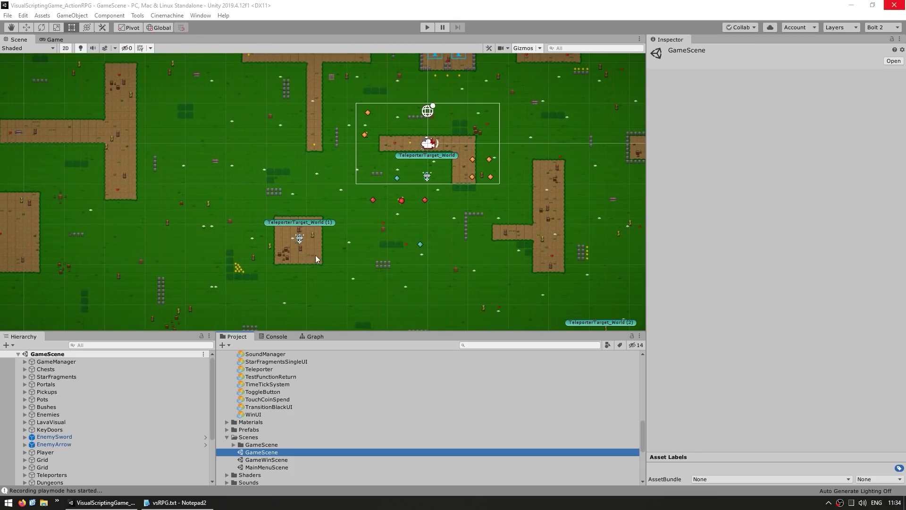
pyautogui.moveTo(434, 169); pyautogui.dragTo(386, 200, button='middle')
pyautogui.click(71, 452)
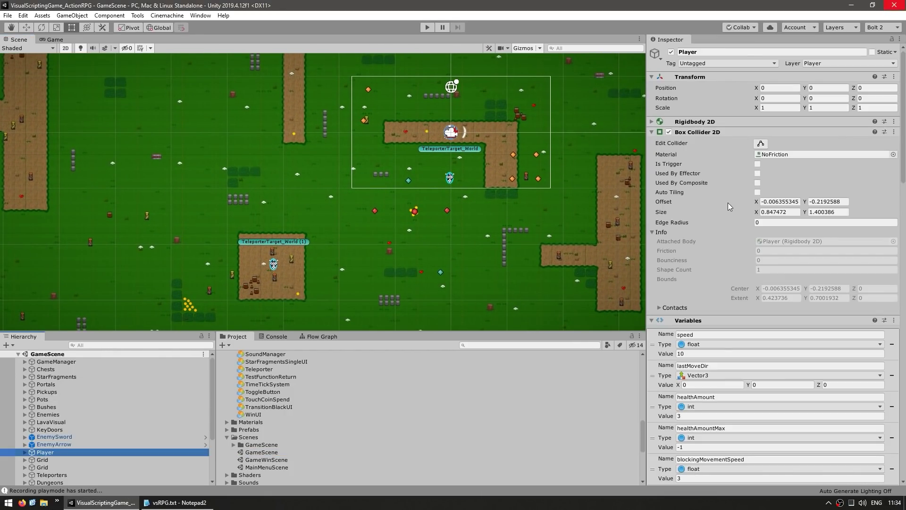
pyautogui.scroll(-15, 693, 315)
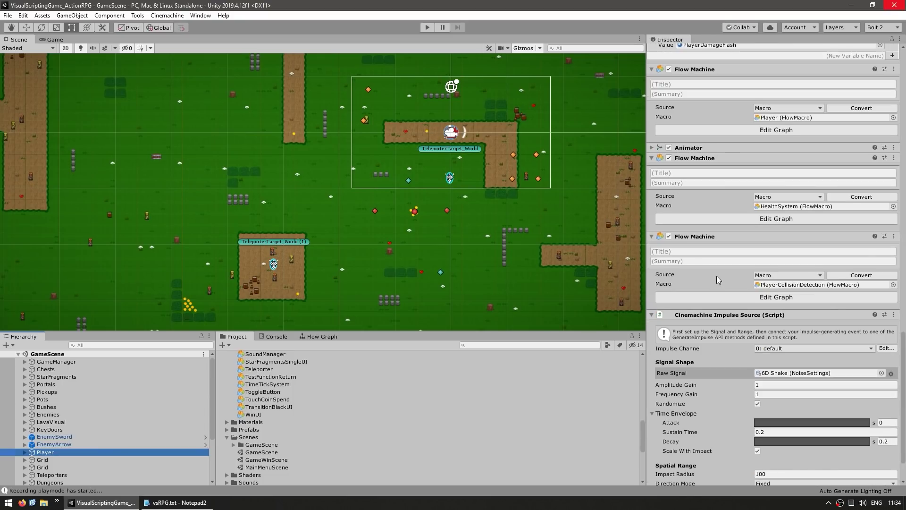
pyautogui.scroll(15, 733, 323)
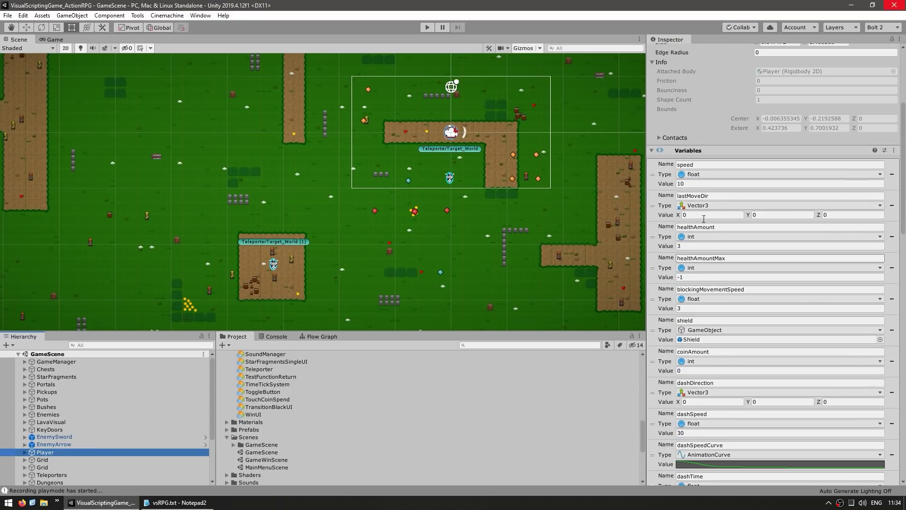
pyautogui.scroll(-12, 703, 198)
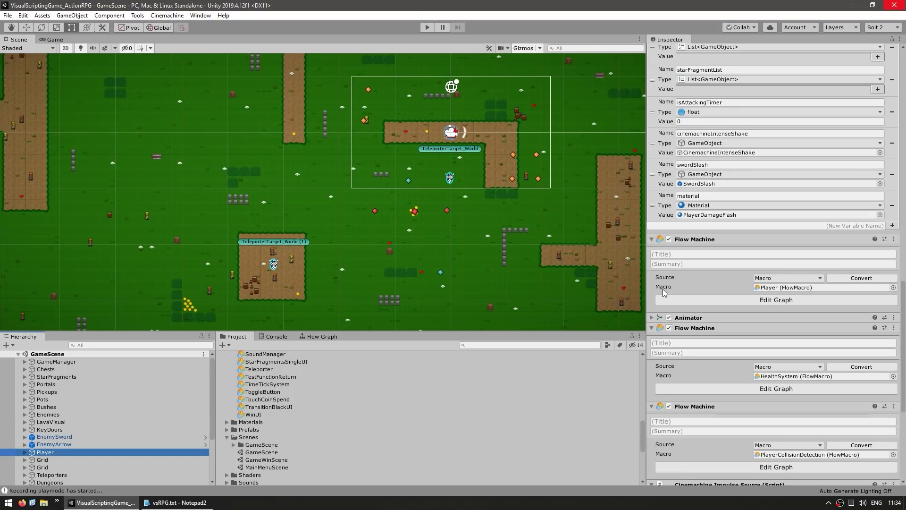
pyautogui.scroll(-6, 660, 289)
pyautogui.scroll(6, 661, 289)
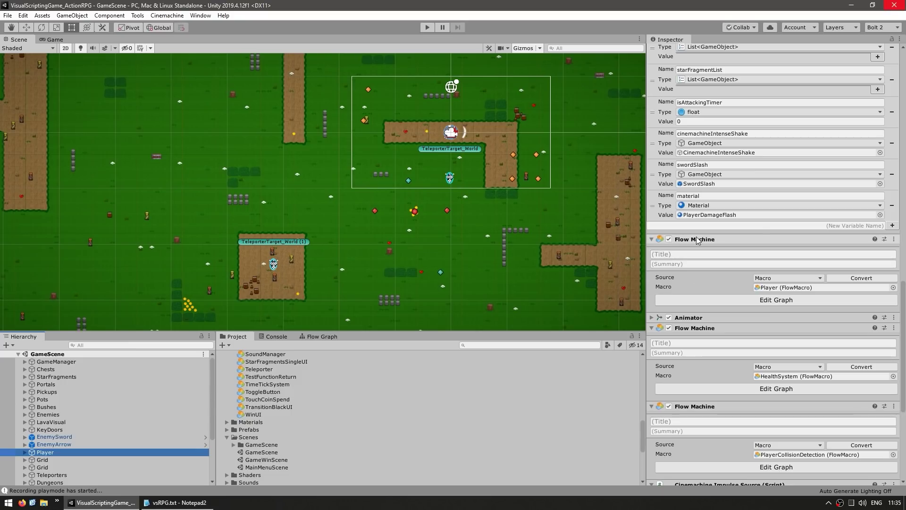
pyautogui.scroll(-3, 690, 327)
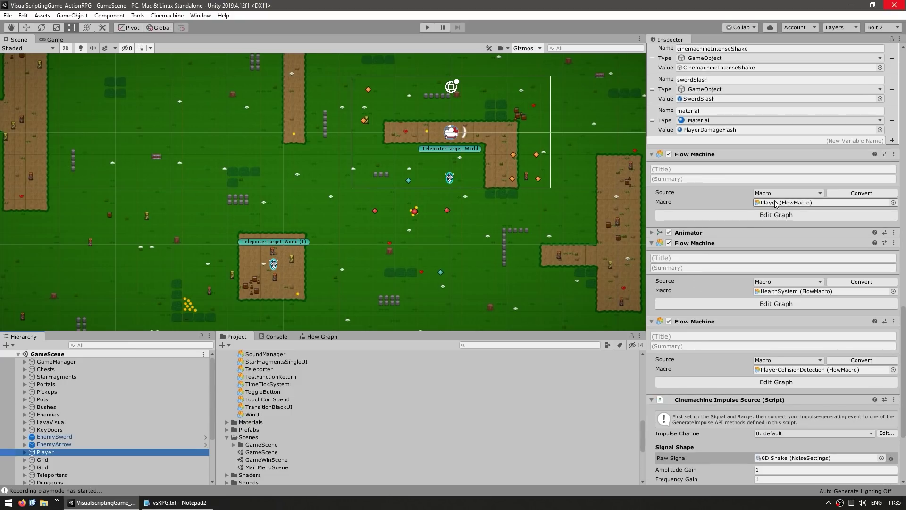
# Step: Open the Player macro's flow graph in a maximized view and survey its groups from Rigidbody Movement down to Damage Tint
pyautogui.click(703, 303)
pyautogui.moveTo(544, 387); pyautogui.dragTo(523, 395, button='middle')
pyautogui.hotkey('shift', 'space')
pyautogui.scroll(5, 477, 205)
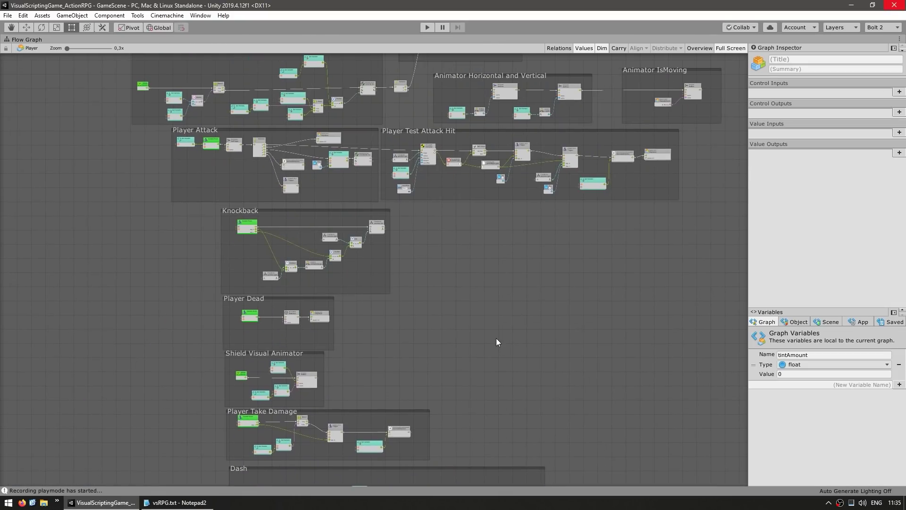
pyautogui.scroll(-20, 489, 298)
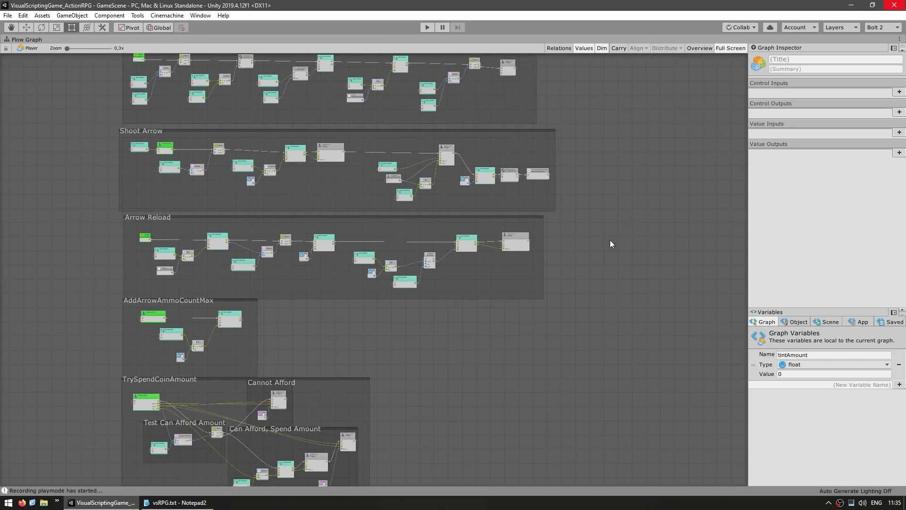
pyautogui.scroll(-8, 628, 126)
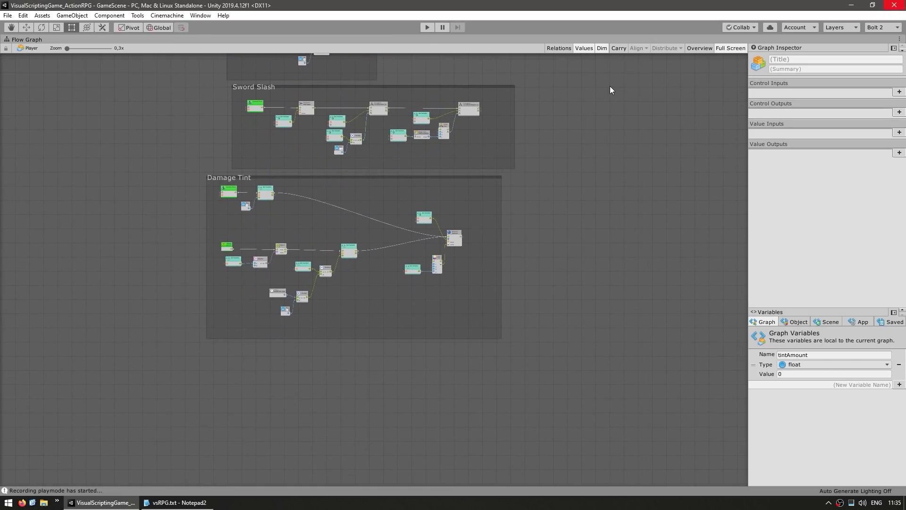
pyautogui.scroll(13, 609, 85)
pyautogui.scroll(12, 605, 347)
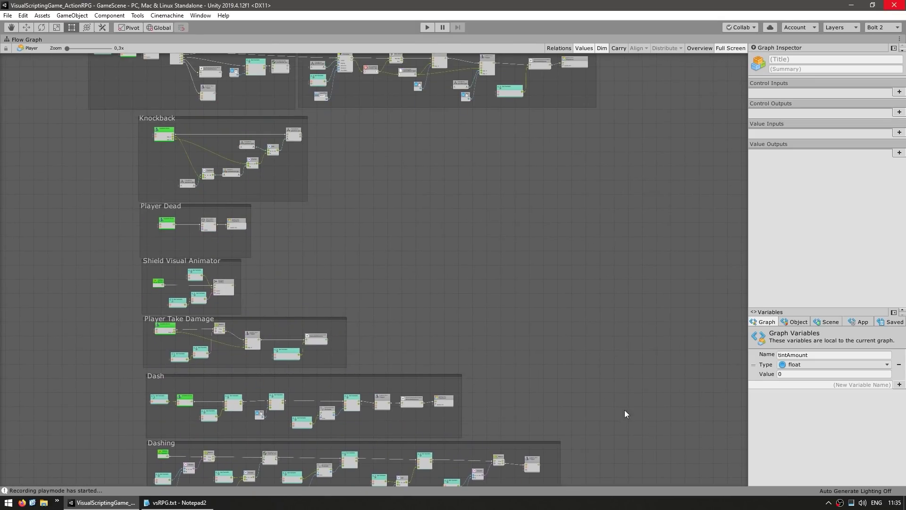
pyautogui.scroll(10, 502, 197)
pyautogui.hscroll(-3, 507, 254)
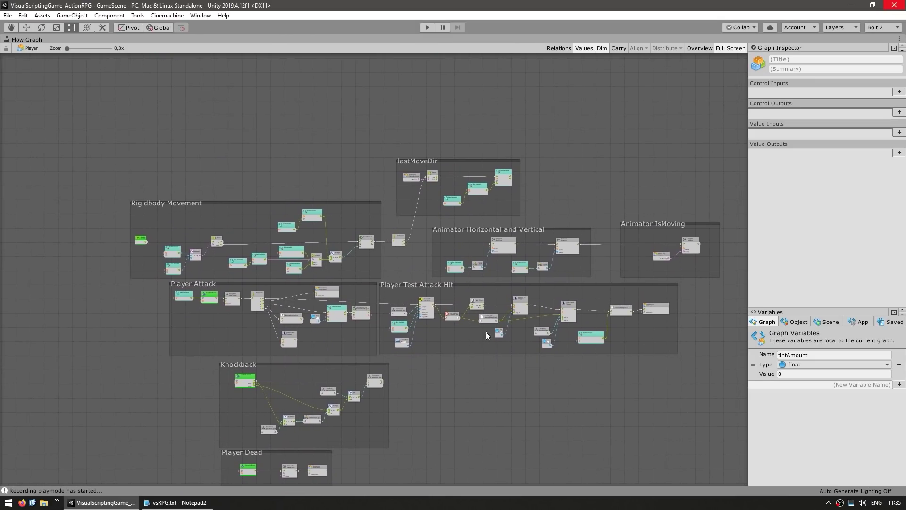
pyautogui.scroll(-2, 551, 368)
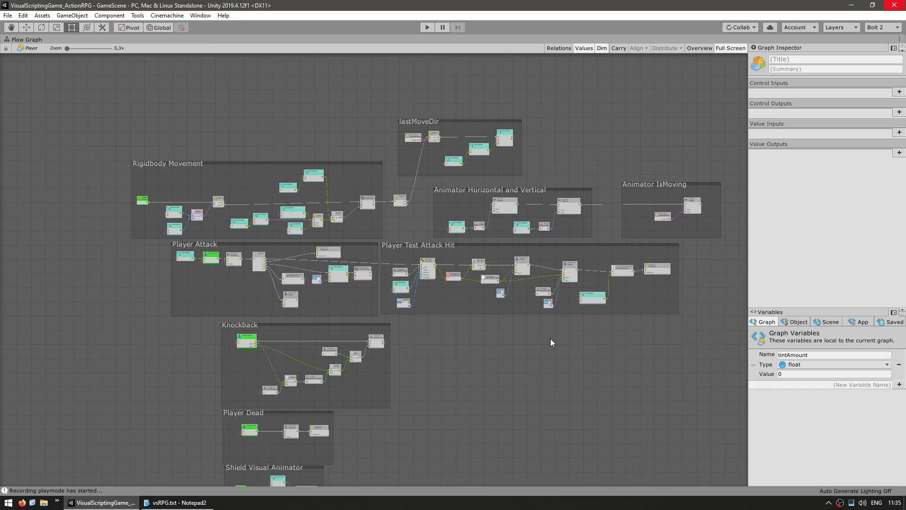
# Step: Examine the Player Attack group, following its sequence outputs to the PlaySound, isAttackingTimer, GenerateImpulse and SwordSlash trigger nodes
pyautogui.keyDown('ctrl'); pyautogui.scroll(1, 519, 349); pyautogui.keyUp('ctrl')
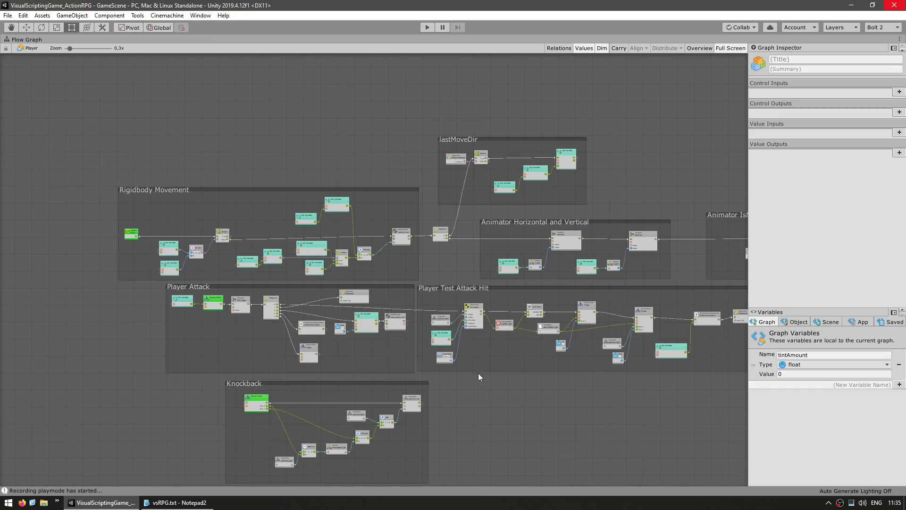
pyautogui.keyDown('ctrl'); pyautogui.scroll(3, 212, 356); pyautogui.keyUp('ctrl')
pyautogui.keyDown('ctrl'); pyautogui.scroll(2, 199, 321); pyautogui.keyUp('ctrl')
pyautogui.keyDown('ctrl'); pyautogui.scroll(1, 234, 314); pyautogui.keyUp('ctrl')
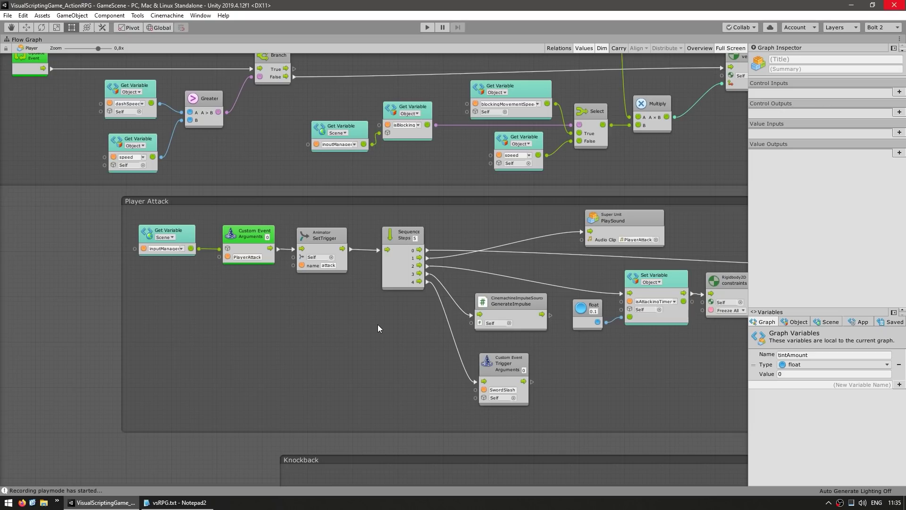
pyautogui.moveTo(367, 223); pyautogui.dragTo(297, 310)
pyautogui.click(312, 311)
pyautogui.moveTo(403, 310); pyautogui.dragTo(221, 320, button='middle')
pyautogui.moveTo(493, 385); pyautogui.dragTo(438, 393, button='middle')
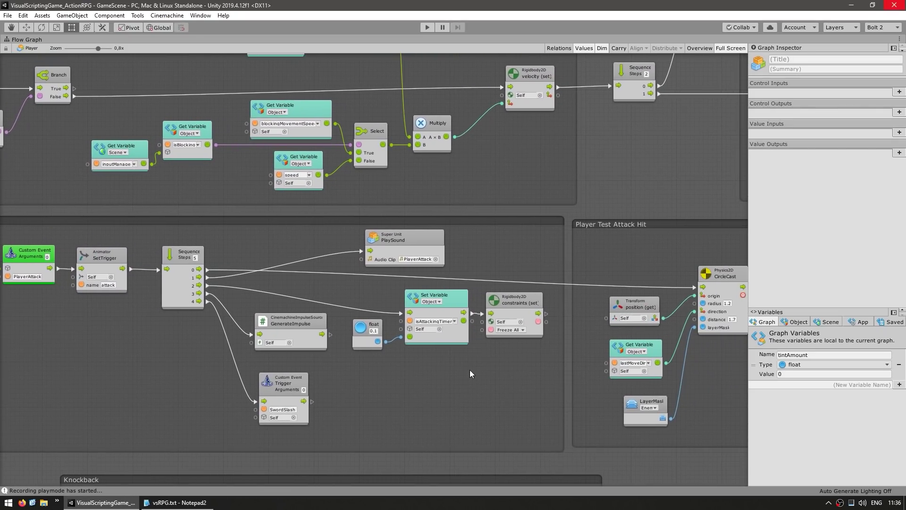
pyautogui.moveTo(370, 247); pyautogui.dragTo(443, 269)
pyautogui.moveTo(325, 293); pyautogui.dragTo(276, 342)
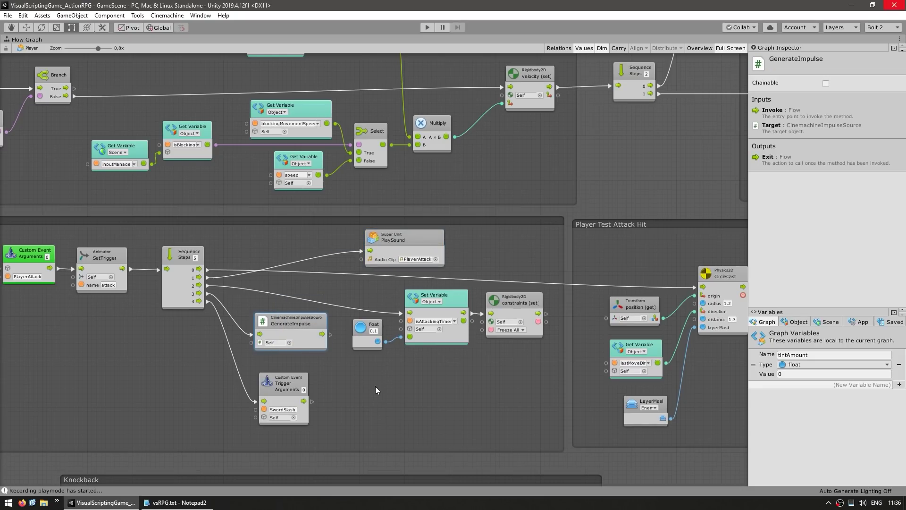
pyautogui.moveTo(375, 386); pyautogui.dragTo(277, 417)
# Step: Examine the Player Test Attack Hit group, following the flow from CircleCast through Null Check to the Damage and Knockback triggers
pyautogui.moveTo(472, 369); pyautogui.dragTo(448, 378, button='middle')
pyautogui.scroll(-2, 449, 378)
pyautogui.moveTo(623, 405); pyautogui.dragTo(445, 374, button='middle')
pyautogui.moveTo(544, 361); pyautogui.dragTo(390, 379, button='middle')
pyautogui.scroll(2, 324, 365)
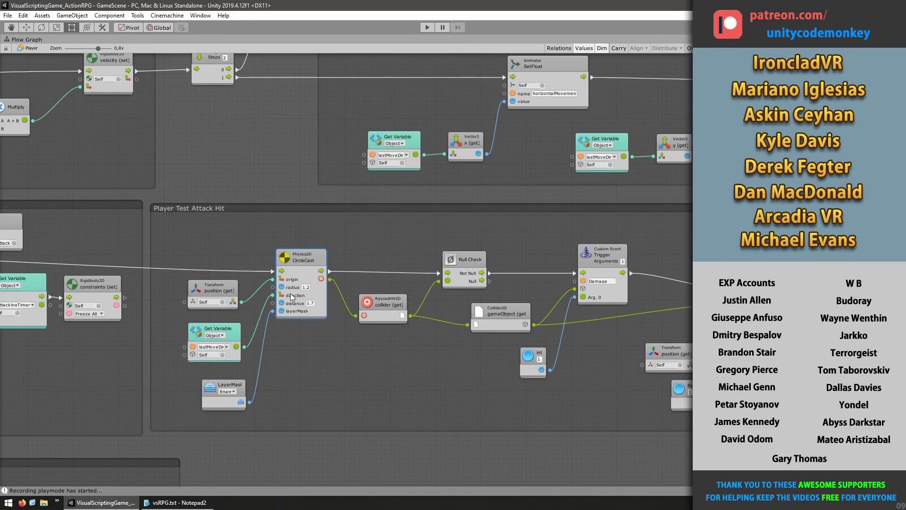
pyautogui.moveTo(470, 369); pyautogui.dragTo(329, 360, button='middle')
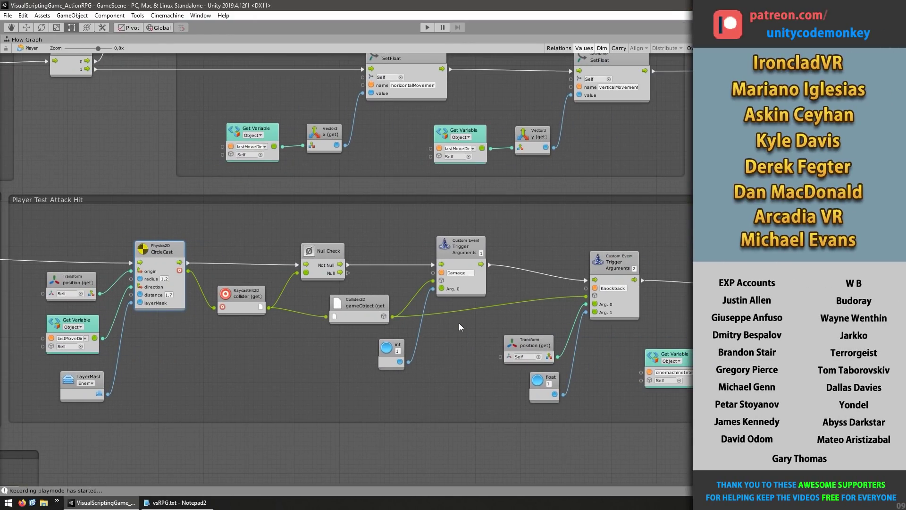
pyautogui.moveTo(463, 326); pyautogui.dragTo(434, 318, button='middle')
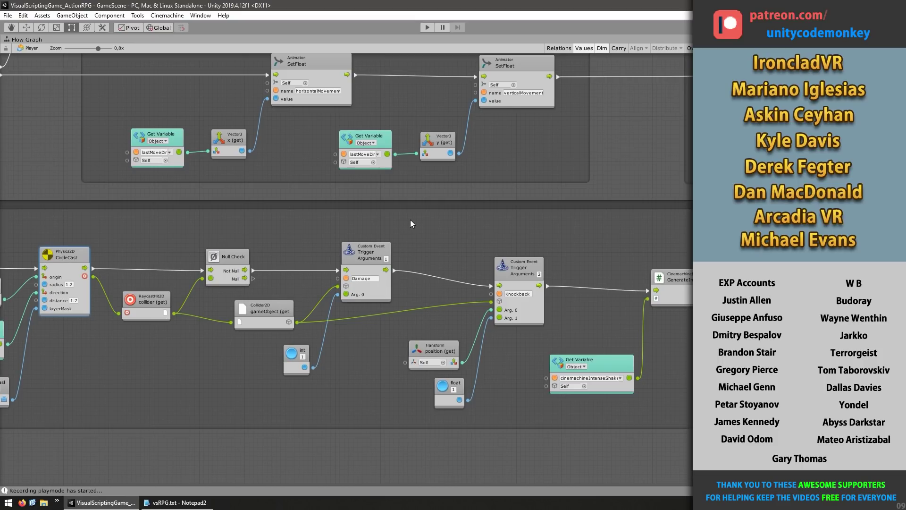
pyautogui.moveTo(410, 220); pyautogui.dragTo(367, 263)
pyautogui.moveTo(491, 280); pyautogui.dragTo(265, 315, button='middle')
pyautogui.moveTo(342, 276); pyautogui.dragTo(272, 350)
# Step: Return to the normal editor layout and open the Player's HealthSystem flow graph in a maximized view
pyautogui.scroll(-6, 346, 269)
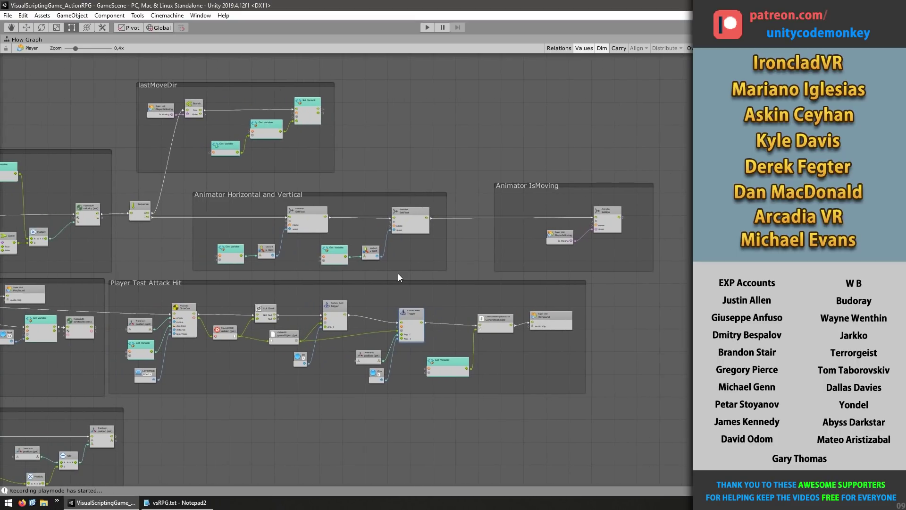
pyautogui.scroll(-3, 378, 269)
pyautogui.moveTo(299, 478); pyautogui.dragTo(453, 197, button='middle')
pyautogui.moveTo(477, 386); pyautogui.dragTo(502, 349, button='middle')
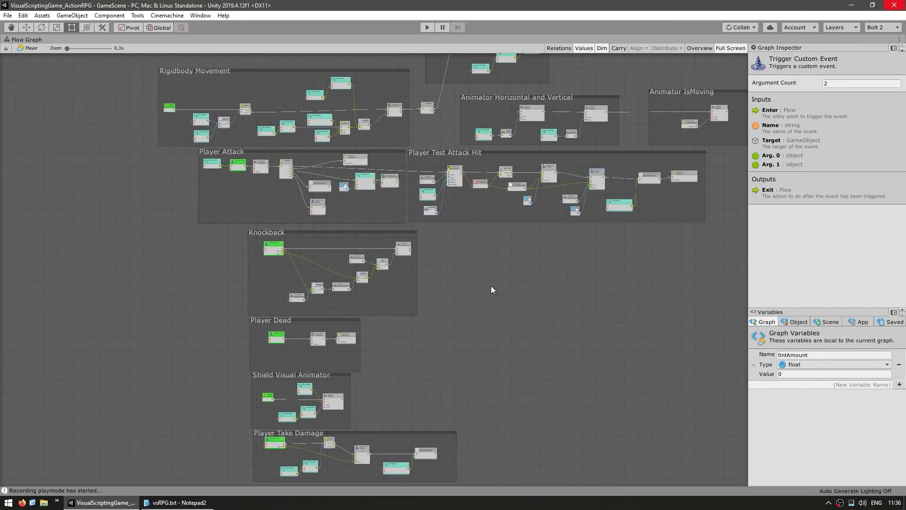
pyautogui.hotkey('shift', 'space')
pyautogui.scroll(-15, 727, 284)
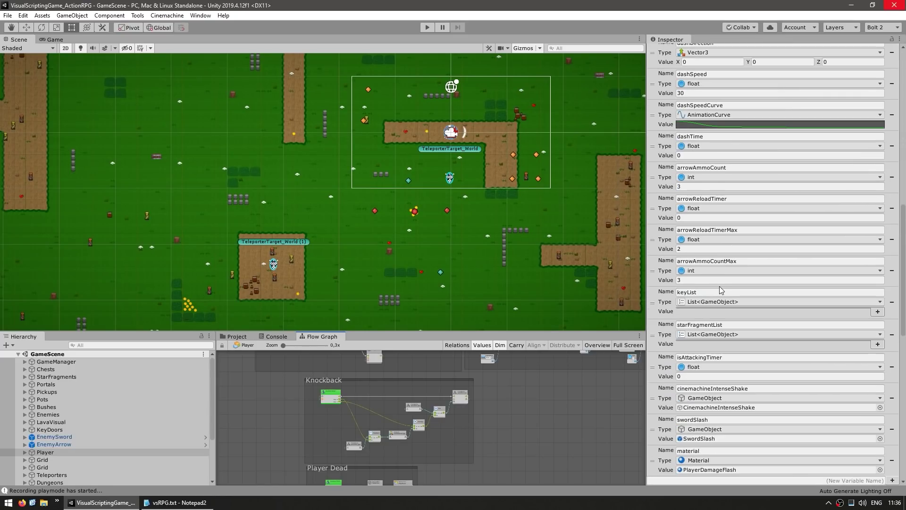
pyautogui.scroll(-15, 718, 287)
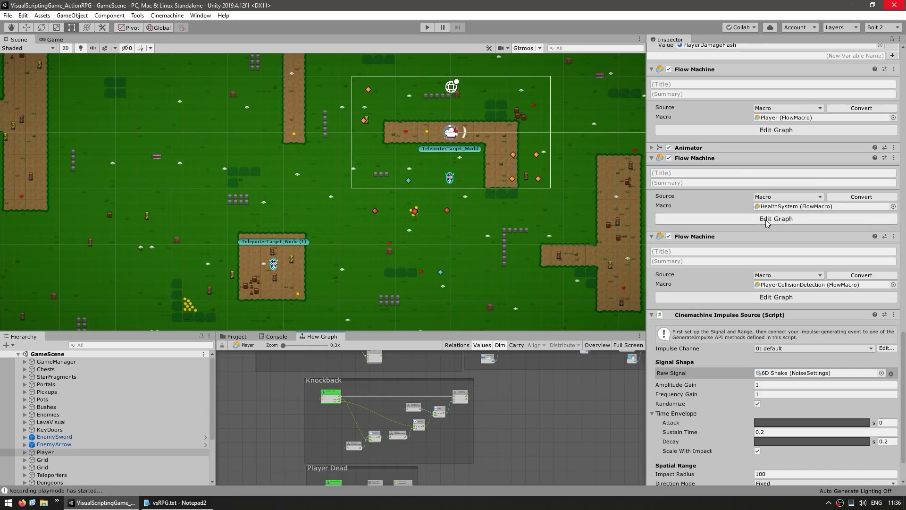
pyautogui.click(774, 218)
pyautogui.hotkey('shift', 'space')
# Step: Examine the health logic in the Setup Health Amount Max, Damage, Heal, IsFullHealth, AddHealthAmountMax and Test IsDead sections
pyautogui.keyDown('ctrl'); pyautogui.scroll(5, 265, 188); pyautogui.keyUp('ctrl')
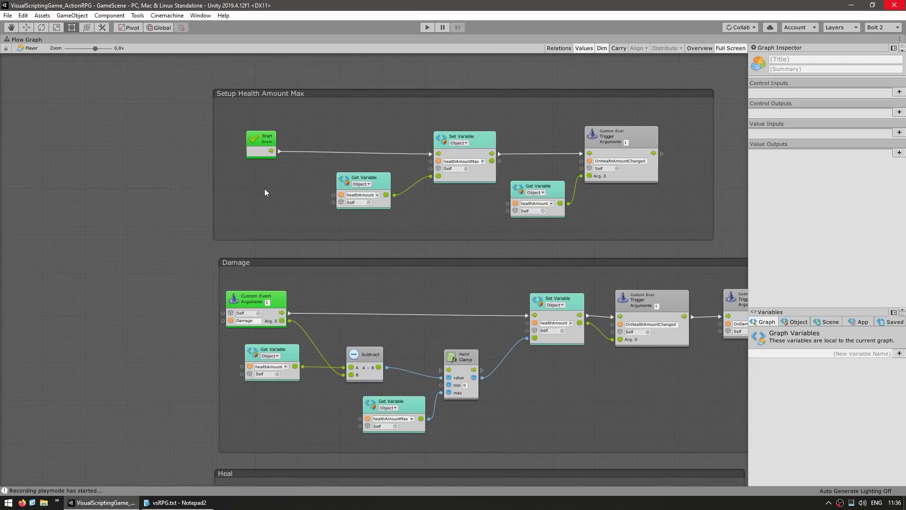
pyautogui.keyDown('ctrl'); pyautogui.scroll(-4, 380, 278); pyautogui.keyUp('ctrl')
pyautogui.moveTo(306, 293); pyautogui.dragTo(186, 225, button='middle')
pyautogui.scroll(2, 179, 252)
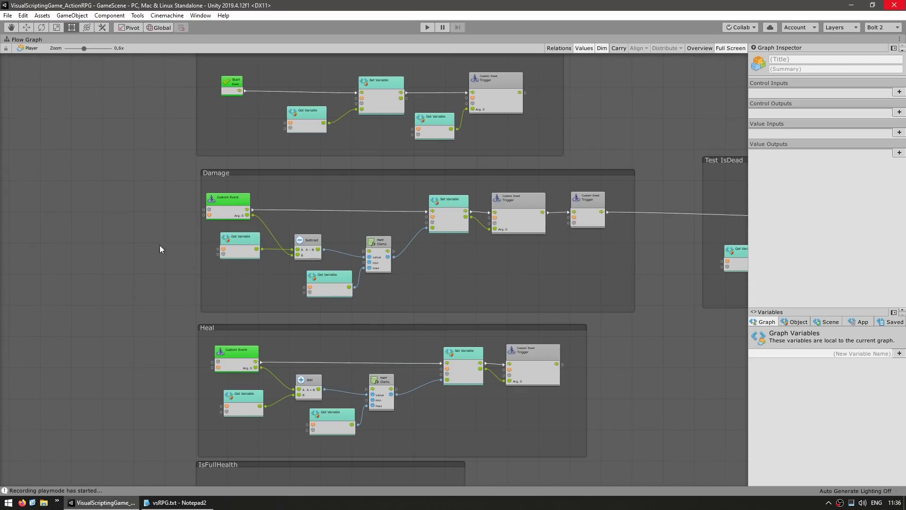
pyautogui.scroll(2, 214, 213)
pyautogui.scroll(-2, 264, 239)
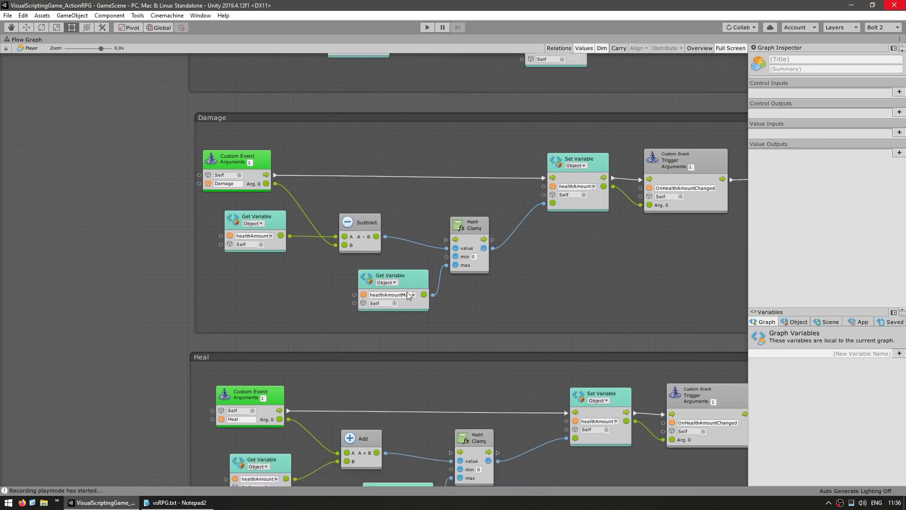
pyautogui.moveTo(384, 316); pyautogui.dragTo(343, 239, button='middle')
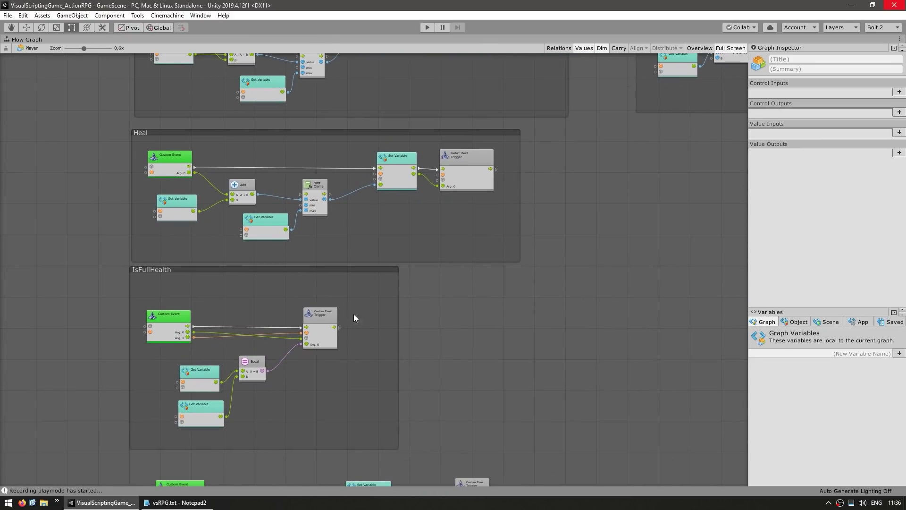
pyautogui.moveTo(356, 294); pyautogui.dragTo(370, 163, button='middle')
pyautogui.scroll(-1, 370, 164)
pyautogui.scroll(3, 211, 320)
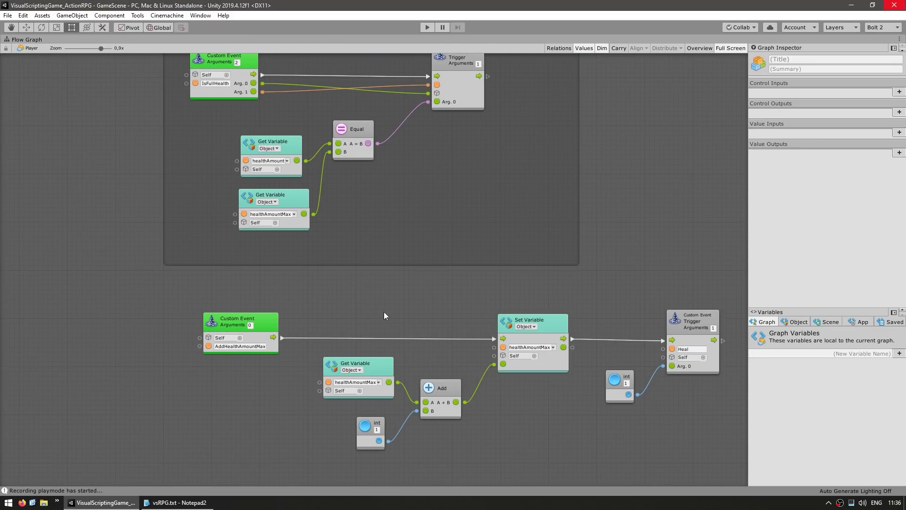
pyautogui.scroll(-5, 455, 205)
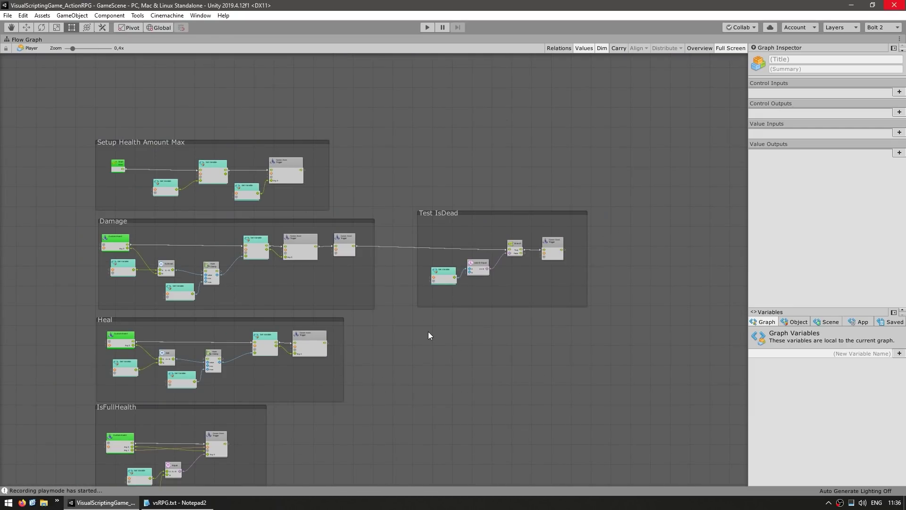
# Step: Restore the editor layout, select the EnemySword object and review its Flow Machine and State Machine components
pyautogui.hotkey('shift', 'space')
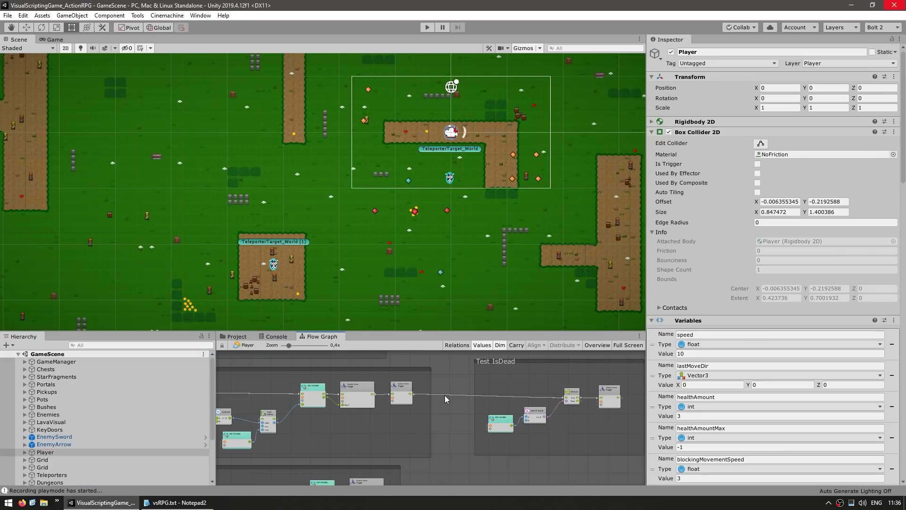
pyautogui.click(64, 437)
pyautogui.scroll(-3, 770, 327)
pyautogui.scroll(-10, 771, 326)
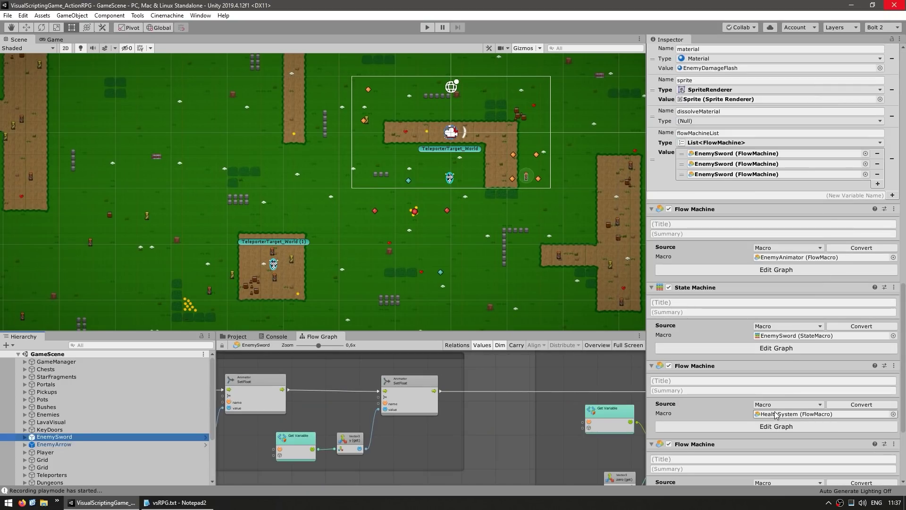
pyautogui.scroll(-5, 803, 394)
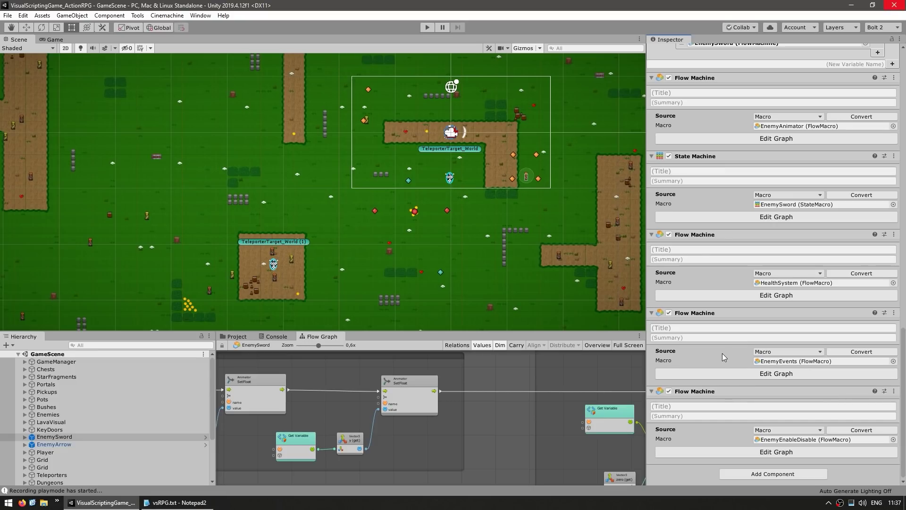
pyautogui.scroll(3, 751, 368)
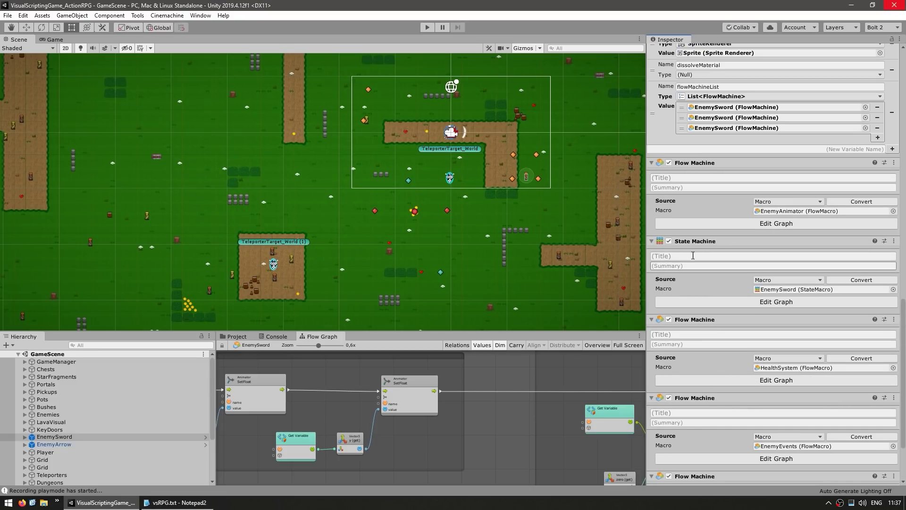
# Step: Open the EnemySword state graph and examine its Patrol, Chase Player and Attack Player states with the transitions between them
pyautogui.click(768, 304)
pyautogui.moveTo(357, 211); pyautogui.dragTo(431, 245, button='middle')
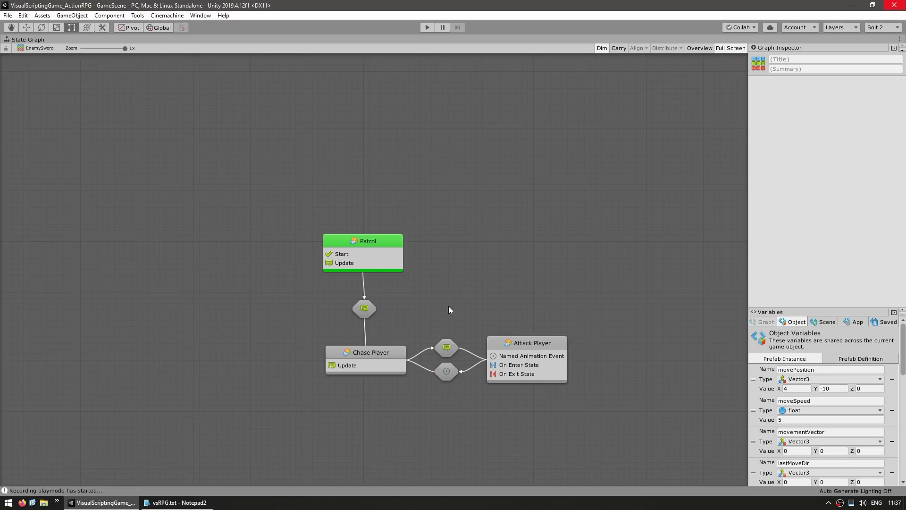
pyautogui.moveTo(434, 214); pyautogui.dragTo(302, 286)
pyautogui.moveTo(294, 334); pyautogui.dragTo(419, 399)
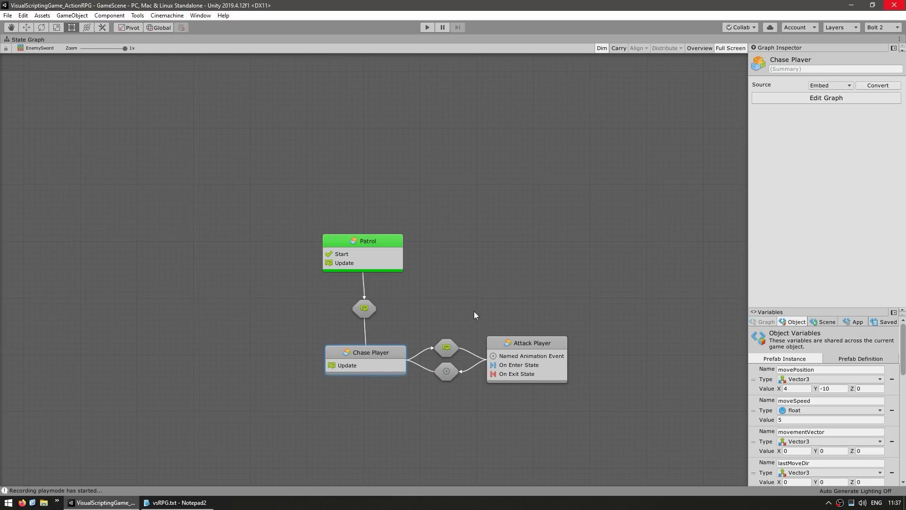
pyautogui.moveTo(474, 311); pyautogui.dragTo(613, 403)
pyautogui.click(638, 341)
pyautogui.click(365, 309)
pyautogui.click(442, 349)
pyautogui.click(449, 373)
pyautogui.click(440, 315)
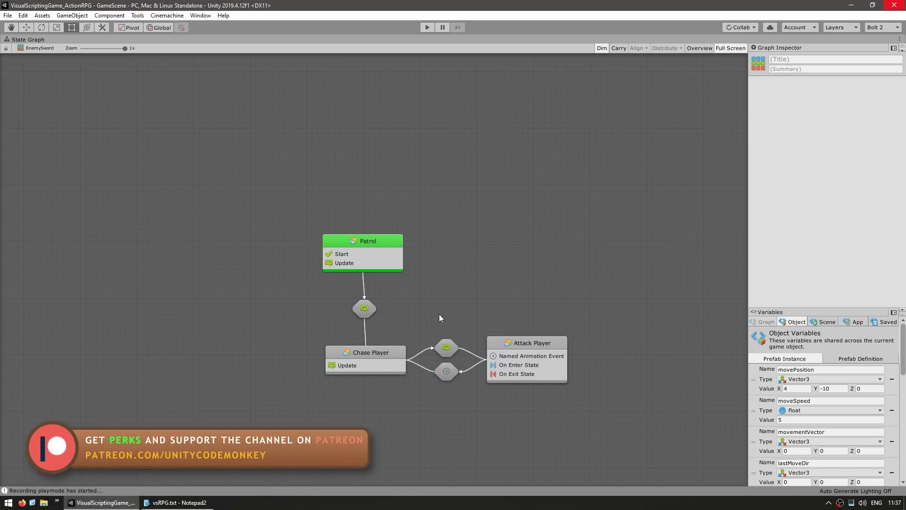
# Step: Open the Patrol state's flow graph to review its patrol position groups, then return to the EnemySword state graph
pyautogui.click(389, 245)
pyautogui.doubleClick(387, 249)
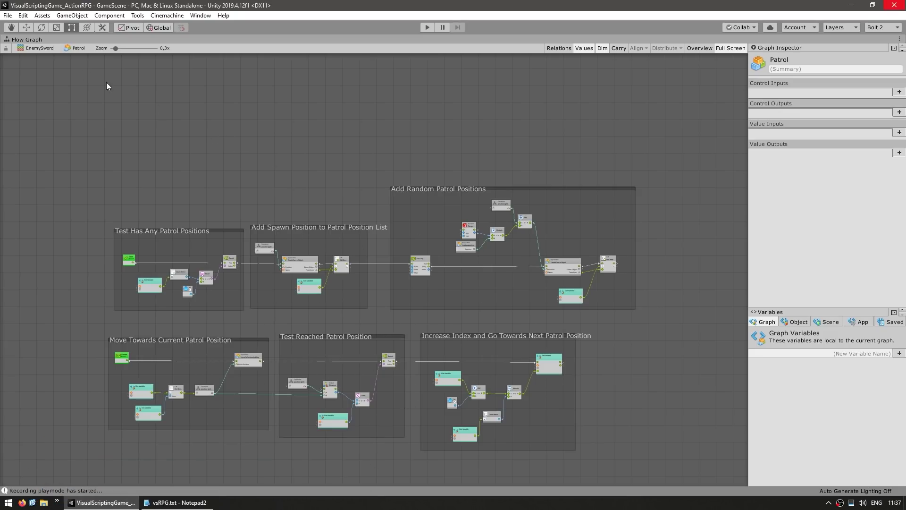
pyautogui.click(39, 48)
# Step: Open the transition from Patrol to Chase Player, examine its player distance check and Trigger Transition, and return to the state graph
pyautogui.click(368, 307)
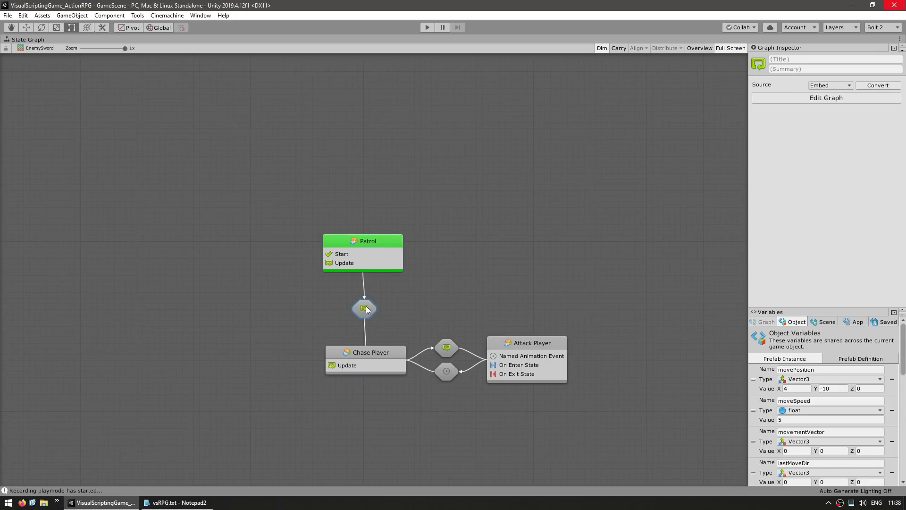
pyautogui.doubleClick(367, 309)
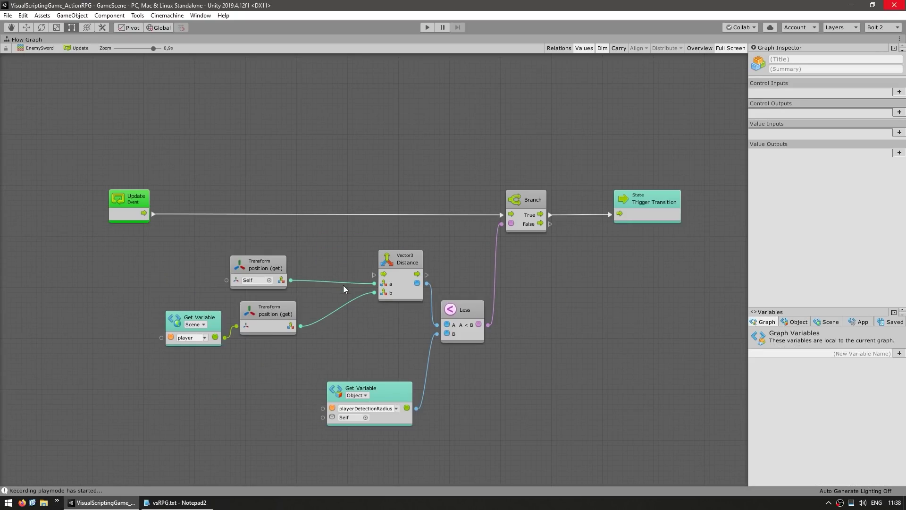
pyautogui.click(179, 314)
pyautogui.moveTo(353, 241); pyautogui.dragTo(463, 392)
pyautogui.click(620, 254)
pyautogui.moveTo(605, 244); pyautogui.dragTo(711, 154)
pyautogui.click(34, 51)
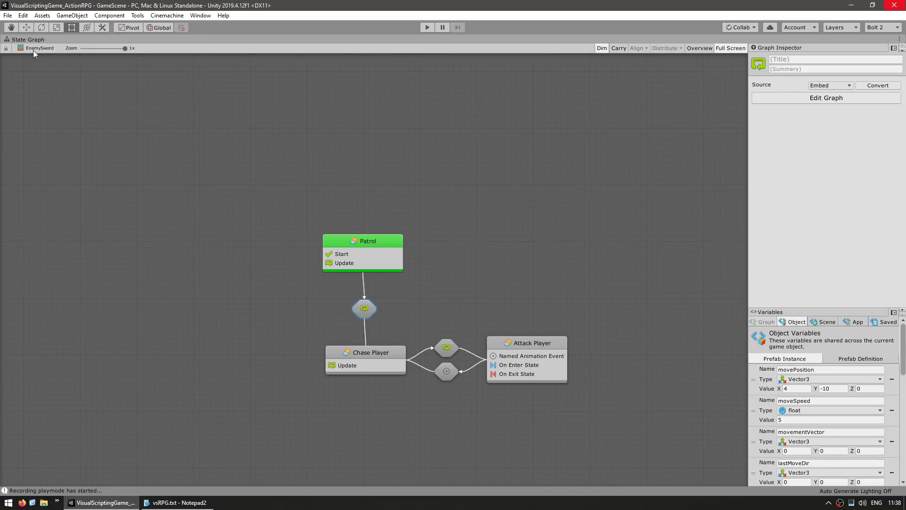
# Step: Review the Chase Player state and its transition to Attack Player, then restore the normal editor layout
pyautogui.click(370, 366)
pyautogui.click(449, 350)
pyautogui.click(496, 296)
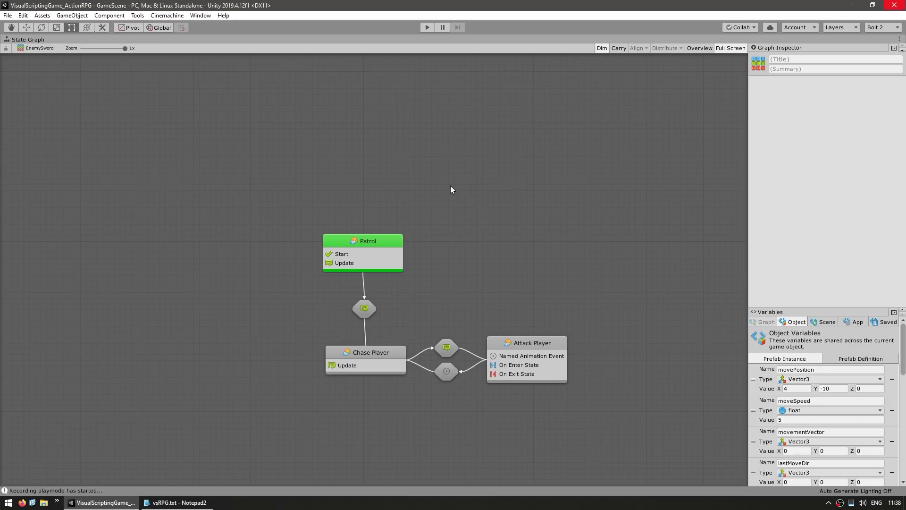
pyautogui.hotkey('shift', 'space')
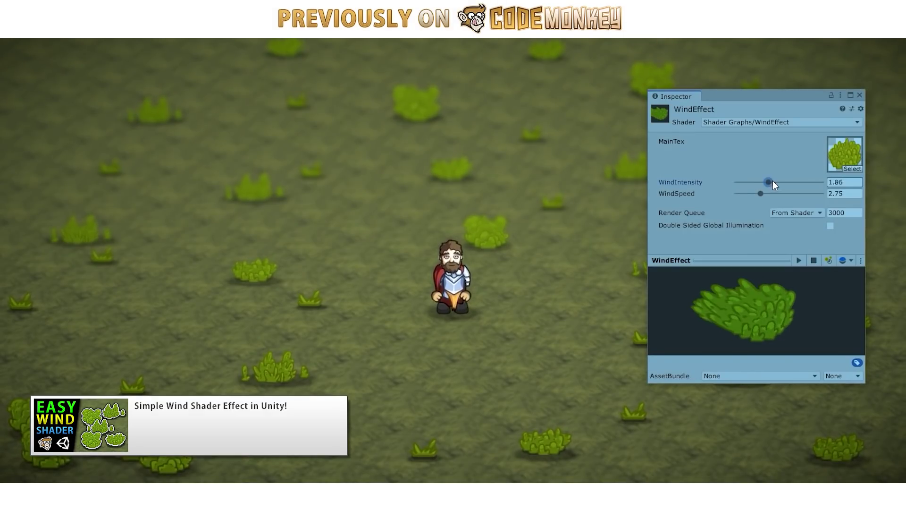
pyautogui.moveTo(771, 182)
pyautogui.mouseDown()
pyautogui.moveTo(799, 181)
pyautogui.moveTo(786, 182)
pyautogui.mouseUp()
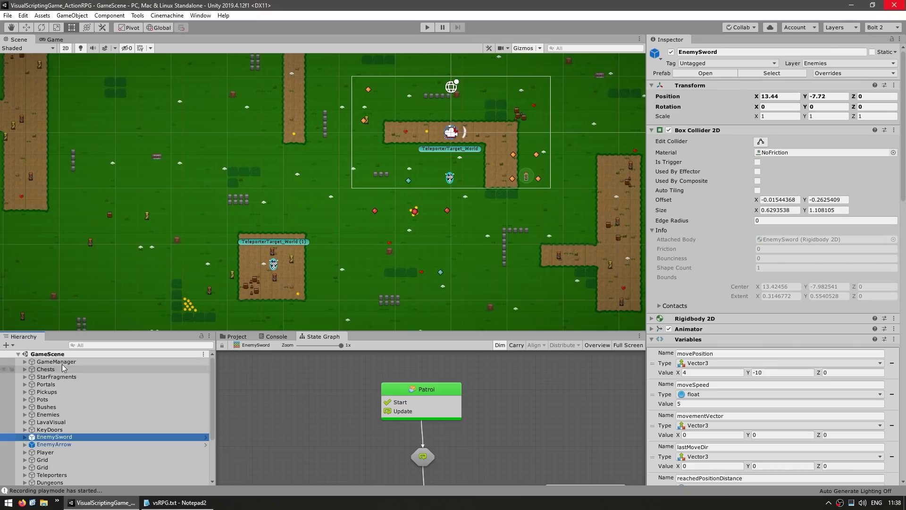
# Step: Expand GameManager in the scene hierarchy, select CoinSpawner and open its flow graph
pyautogui.click(32, 361)
pyautogui.click(24, 362)
pyautogui.scroll(-2, 101, 415)
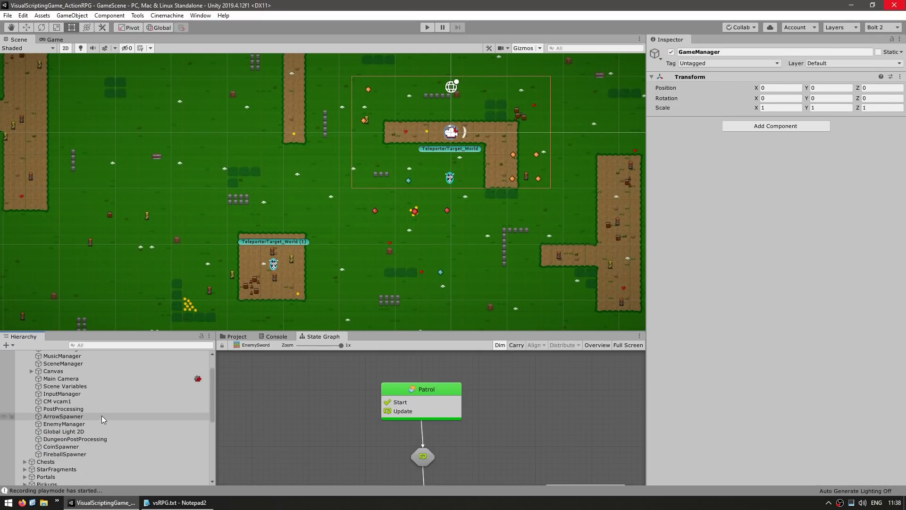
pyautogui.click(64, 448)
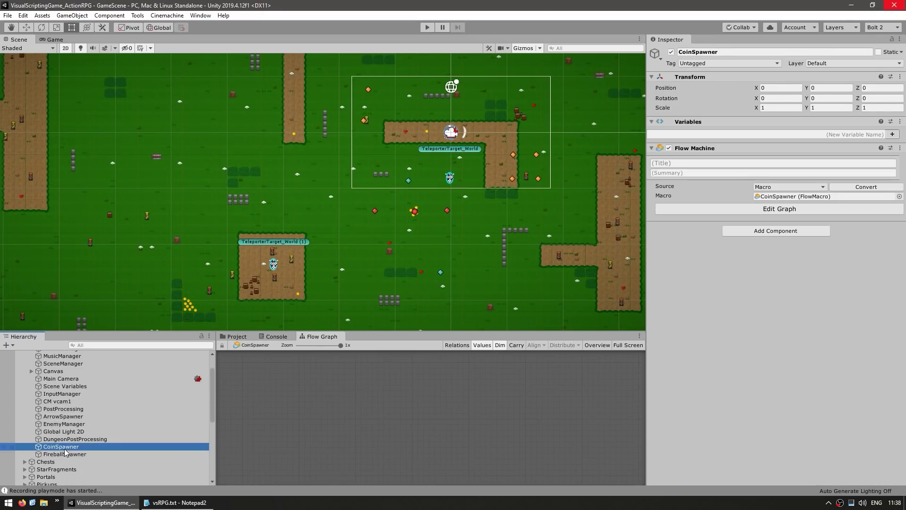
pyautogui.click(751, 214)
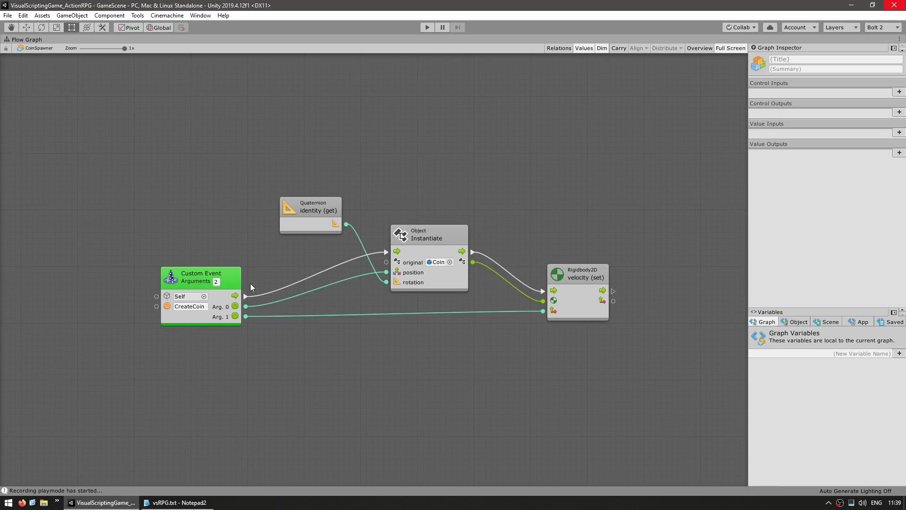
# Step: Examine the CreateCoin custom event, Instantiate and Rigidbody2D velocity nodes, then restore the editor layout
pyautogui.moveTo(94, 231); pyautogui.dragTo(261, 402)
pyautogui.moveTo(253, 151); pyautogui.dragTo(492, 288)
pyautogui.moveTo(509, 194); pyautogui.dragTo(618, 358)
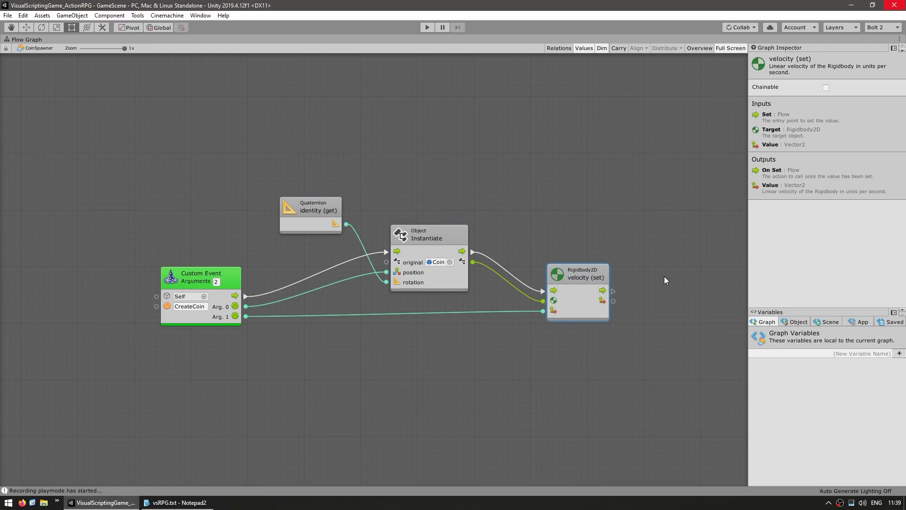
pyautogui.hotkey('shift', 'space')
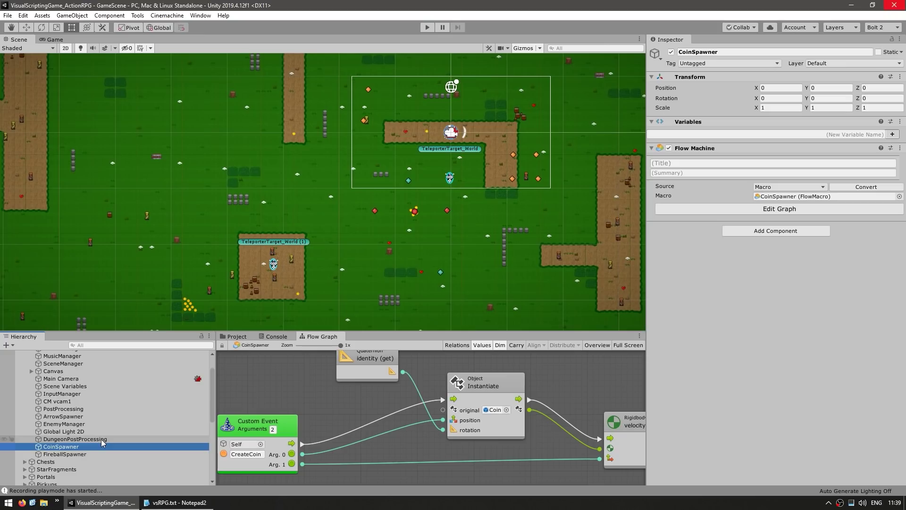
# Step: Select SceneManager and then Scene Variables, and review the manager and spawner references in the scene variable list
pyautogui.scroll(1, 102, 439)
pyautogui.click(76, 392)
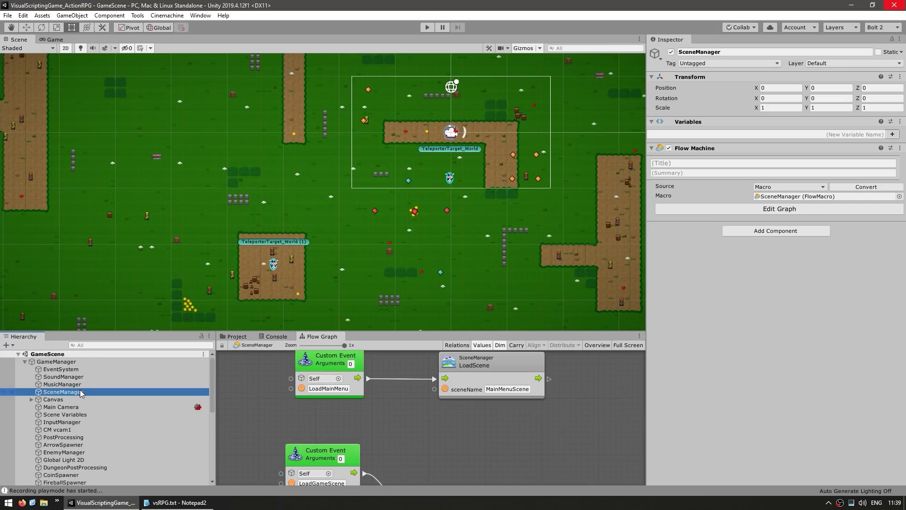
pyautogui.click(68, 414)
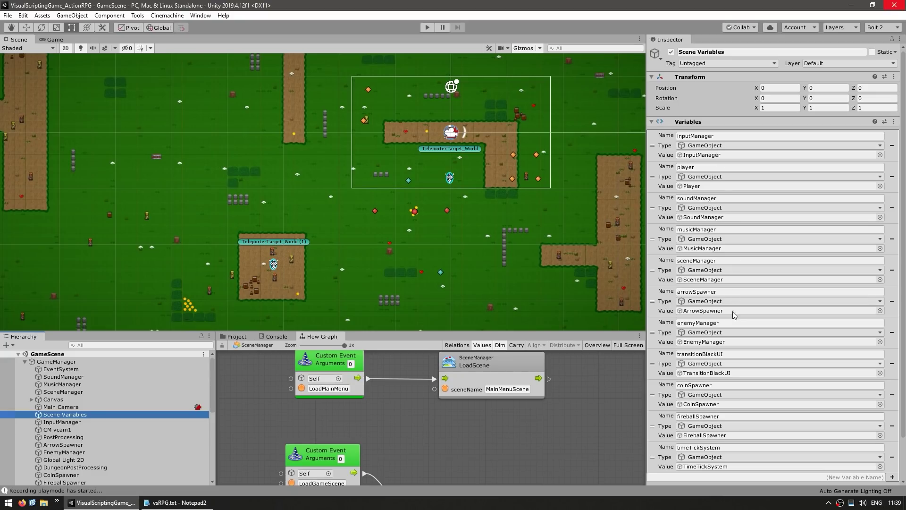
pyautogui.scroll(-2, 718, 262)
pyautogui.scroll(2, 715, 278)
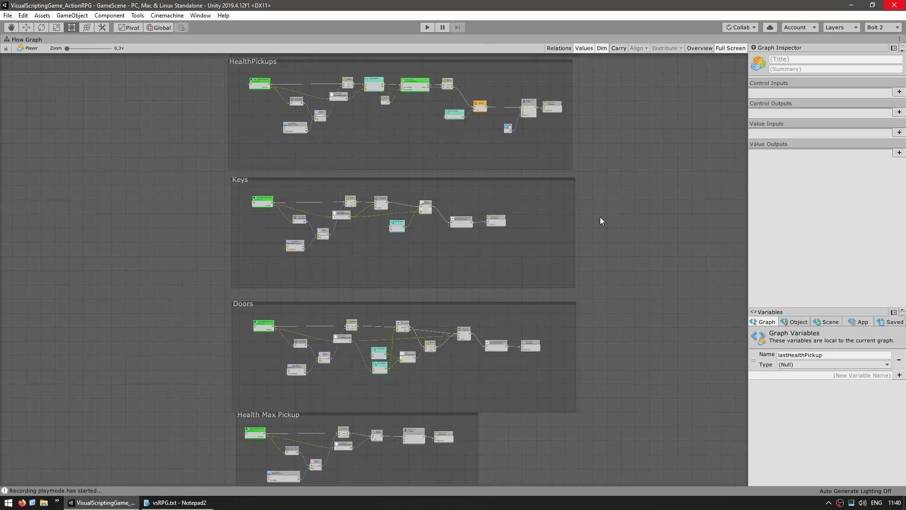
# Step: Examine the Keys group in the Player graph, from On Trigger Enter 2D and the Keys layer test to SetActive and adding to keyList
pyautogui.scroll(5, 601, 261)
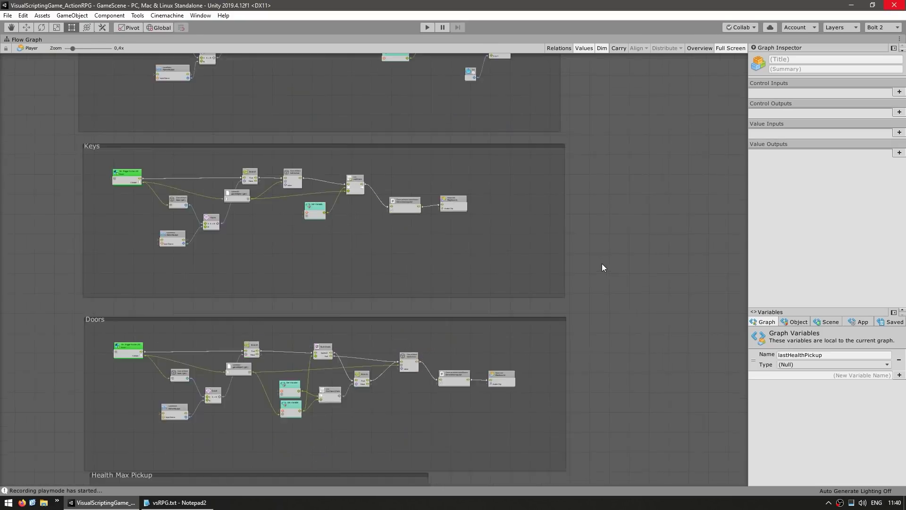
pyautogui.moveTo(261, 200); pyautogui.dragTo(590, 304, button='middle')
pyautogui.scroll(-3, 384, 278)
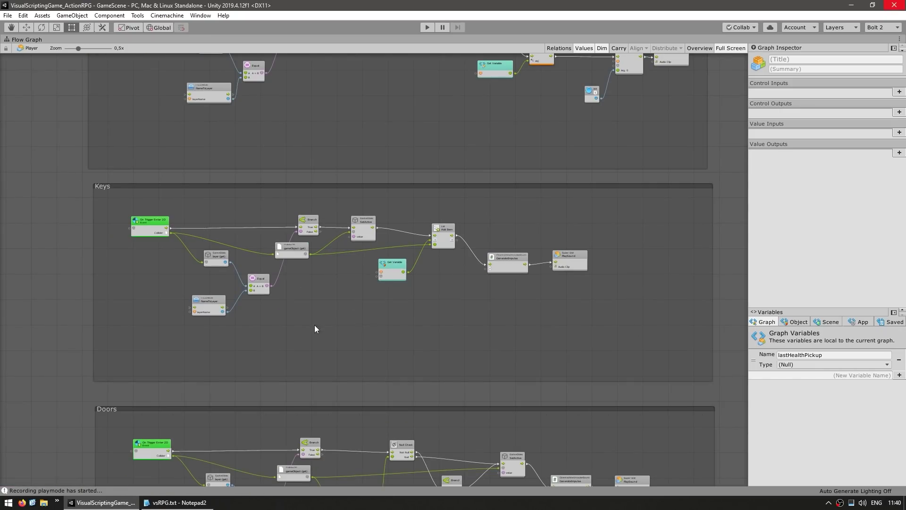
pyautogui.scroll(4, 121, 251)
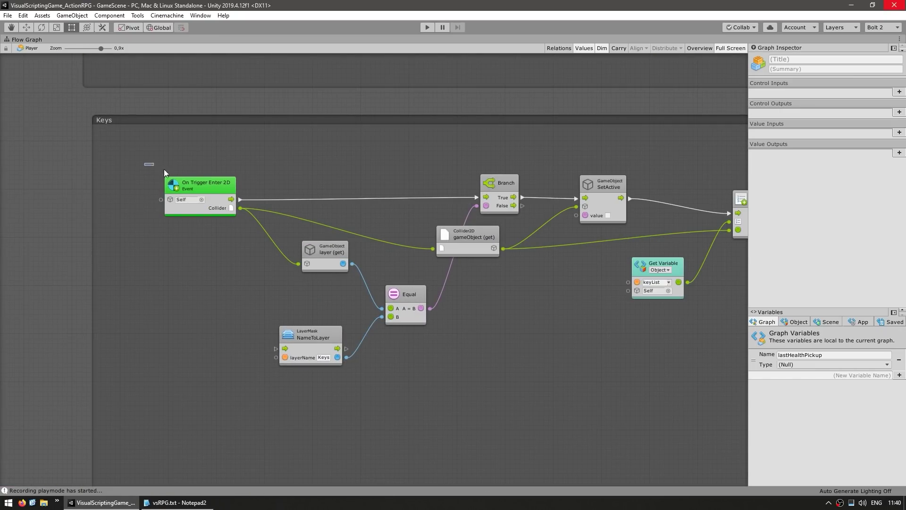
pyautogui.moveTo(174, 176); pyautogui.dragTo(358, 287)
pyautogui.click(245, 238)
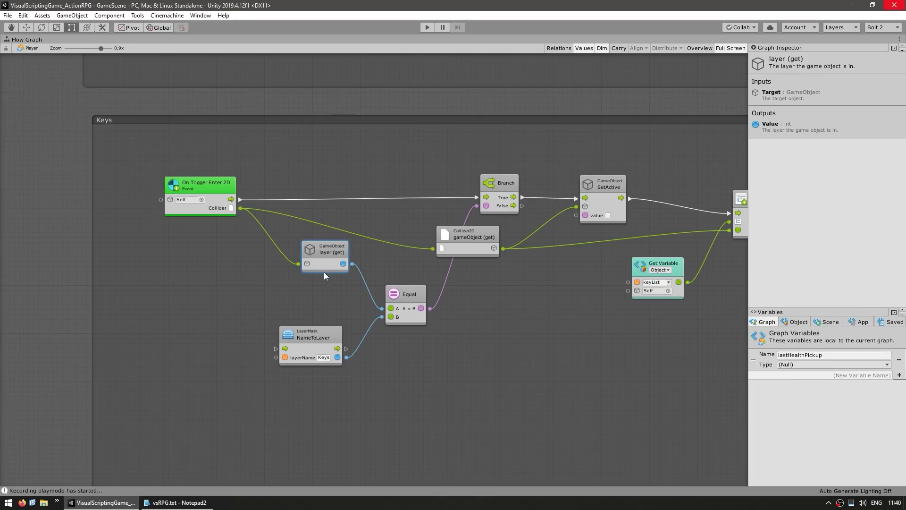
pyautogui.moveTo(247, 302); pyautogui.dragTo(377, 400)
pyautogui.scroll(1, 322, 364)
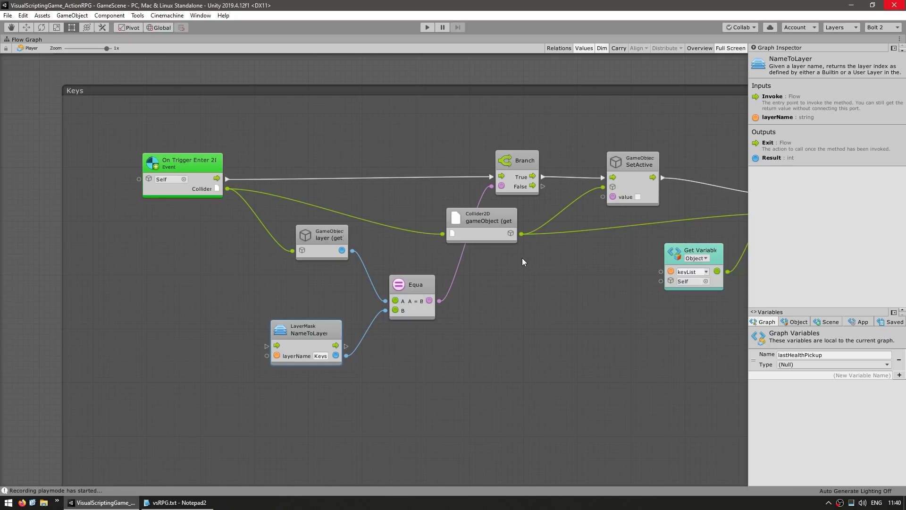
pyautogui.moveTo(549, 258); pyautogui.dragTo(301, 304, button='middle')
pyautogui.click(301, 304)
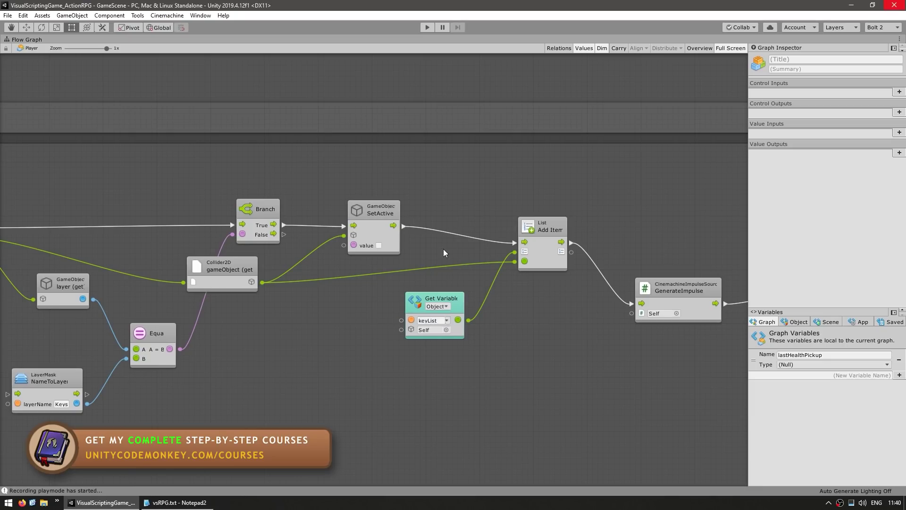
# Step: Restore the editor layout and look through the Player object's Variables component
pyautogui.hotkey('shift', 'space')
pyautogui.scroll(-6, 712, 239)
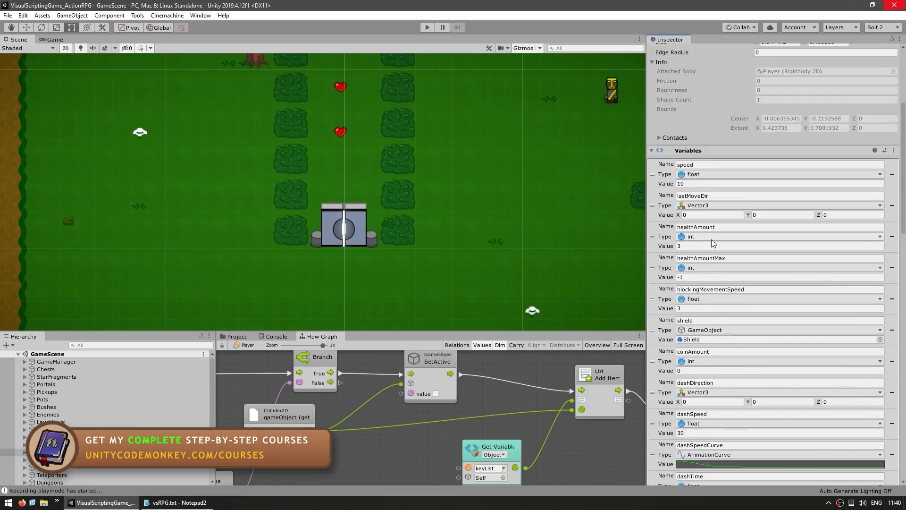
pyautogui.scroll(-3, 715, 236)
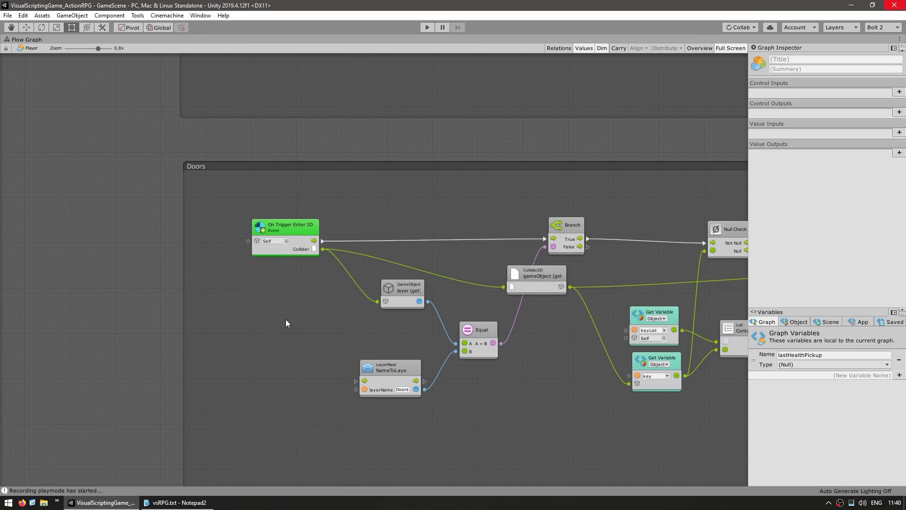
# Step: Examine the Doors group's layer test, key null check and keyList Contains Item test, and review the Door_Red object's components
pyautogui.moveTo(345, 304); pyautogui.dragTo(278, 305, button='middle')
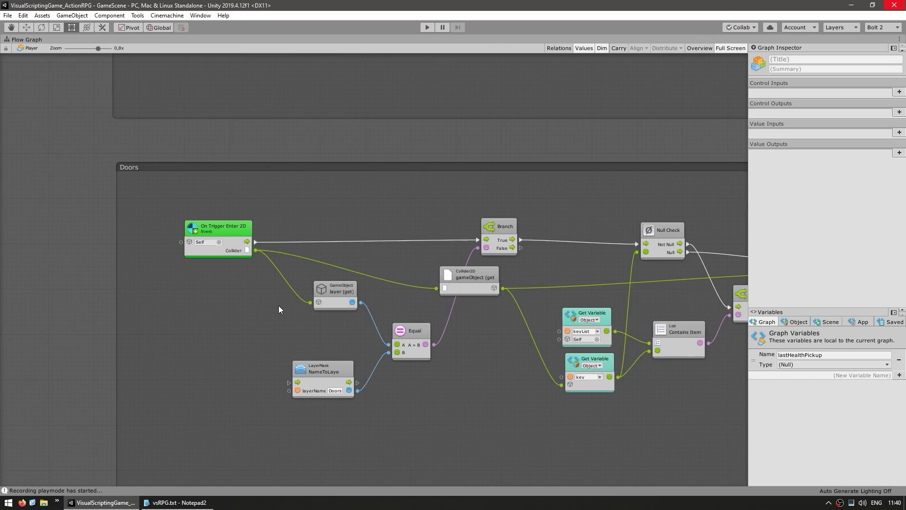
pyautogui.scroll(1, 259, 325)
pyautogui.moveTo(141, 188); pyautogui.dragTo(434, 425)
pyautogui.click(267, 333)
pyautogui.moveTo(537, 349); pyautogui.dragTo(265, 316, button='middle')
pyautogui.moveTo(298, 282); pyautogui.dragTo(369, 331)
pyautogui.moveTo(404, 405); pyautogui.dragTo(307, 352)
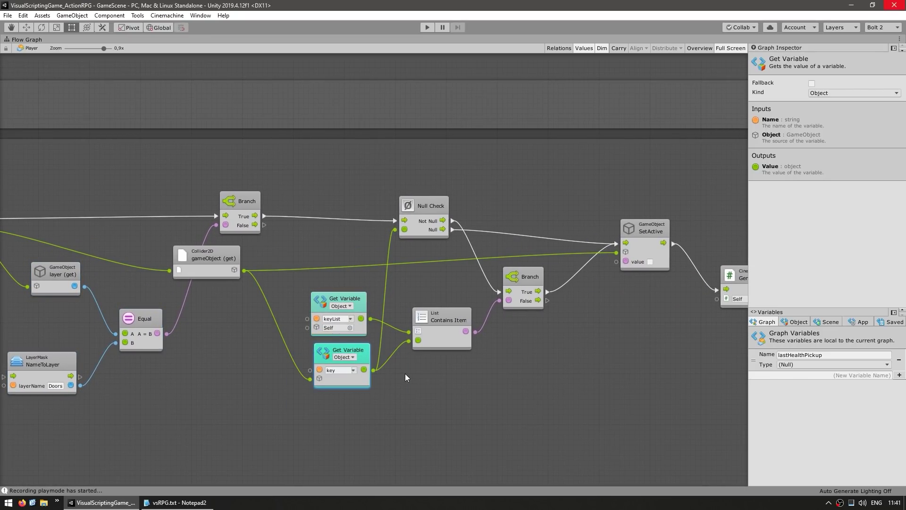
pyautogui.moveTo(579, 332); pyautogui.dragTo(564, 333, button='middle')
pyautogui.doubleClick(559, 330)
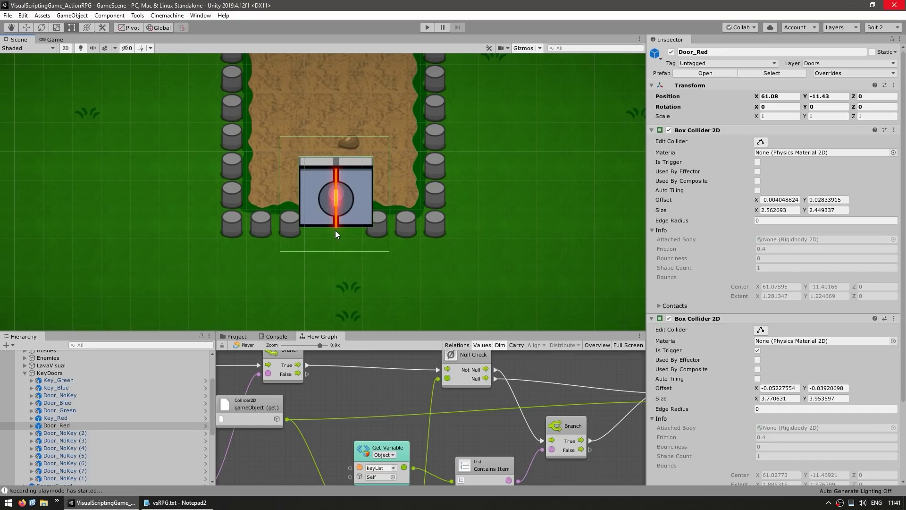
pyautogui.scroll(-3, 706, 268)
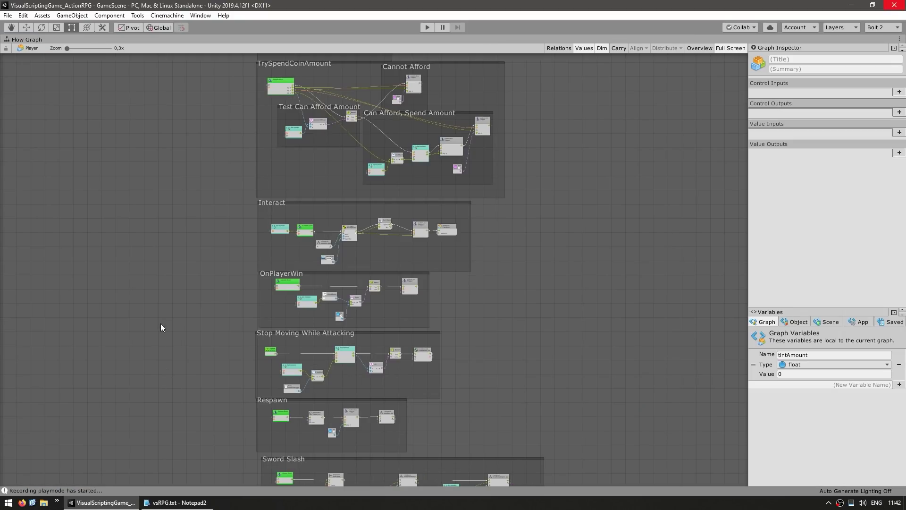
# Step: Examine the start of the Player's Interact group, covering the inputManager variable, Interact custom event, OverlapCircle and LayerMask nodes
pyautogui.keyDown('ctrl'); pyautogui.scroll(6, 203, 253); pyautogui.keyUp('ctrl')
pyautogui.scroll(2, 288, 243)
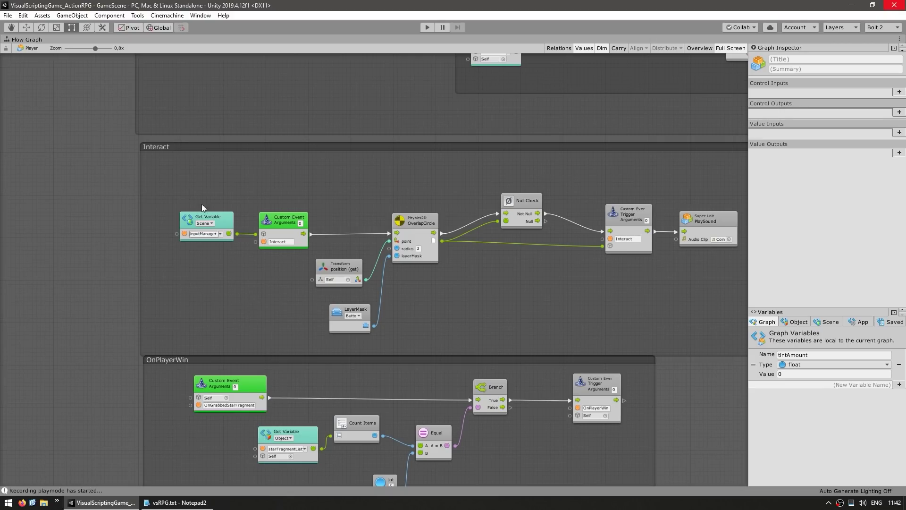
pyautogui.moveTo(178, 183); pyautogui.dragTo(239, 257)
pyautogui.click(250, 288)
pyautogui.moveTo(255, 194); pyautogui.dragTo(294, 274)
pyautogui.scroll(2, 442, 302)
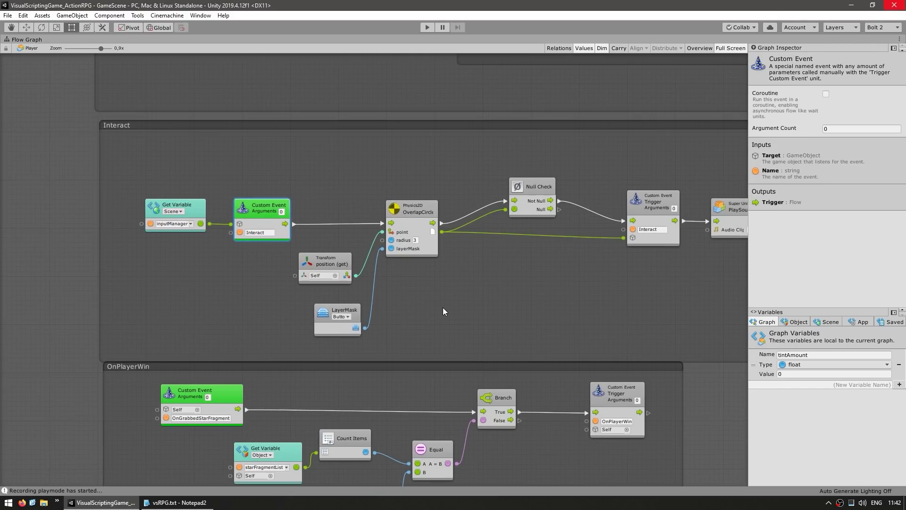
pyautogui.moveTo(455, 152); pyautogui.dragTo(404, 273)
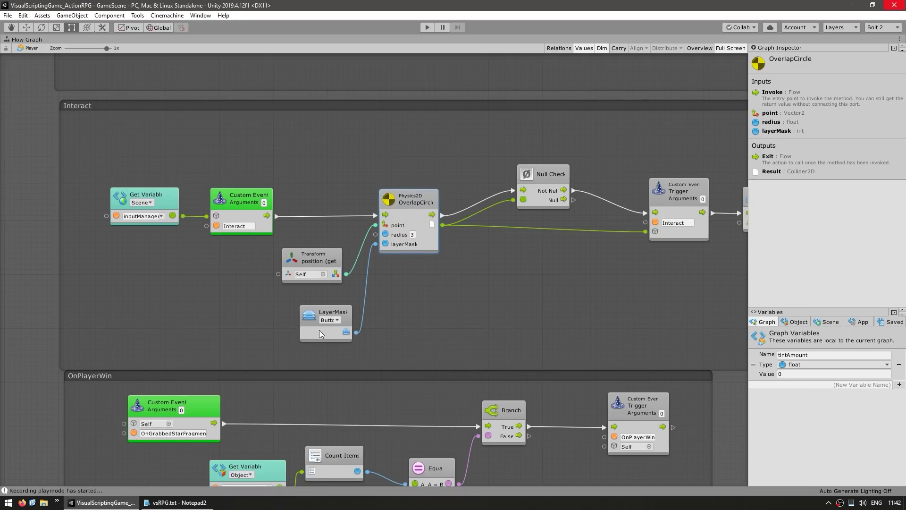
pyautogui.scroll(1, 320, 331)
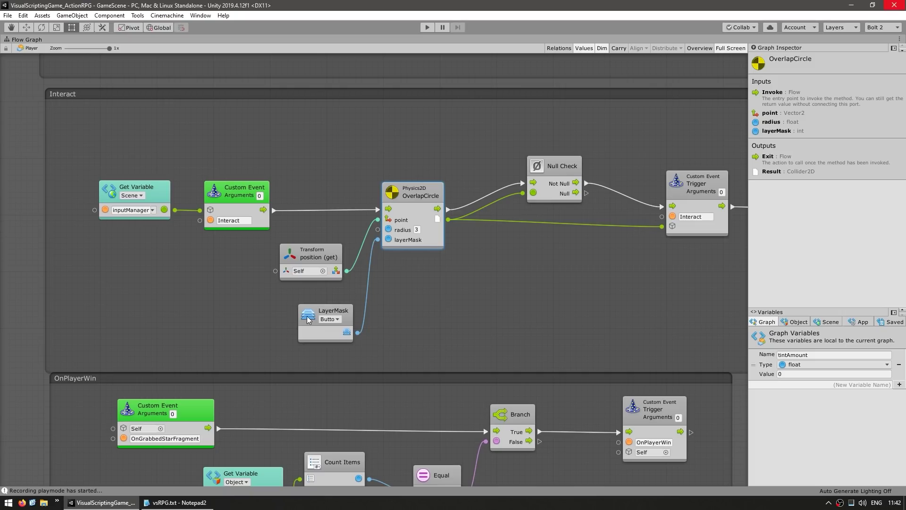
# Step: Follow the Interact flow through the Null Check to the Interact custom event trigger and the PlaySound node
pyautogui.moveTo(622, 252); pyautogui.dragTo(474, 340, button='middle')
pyautogui.click(451, 195)
pyautogui.moveTo(451, 196); pyautogui.dragTo(553, 322)
pyautogui.click(527, 324)
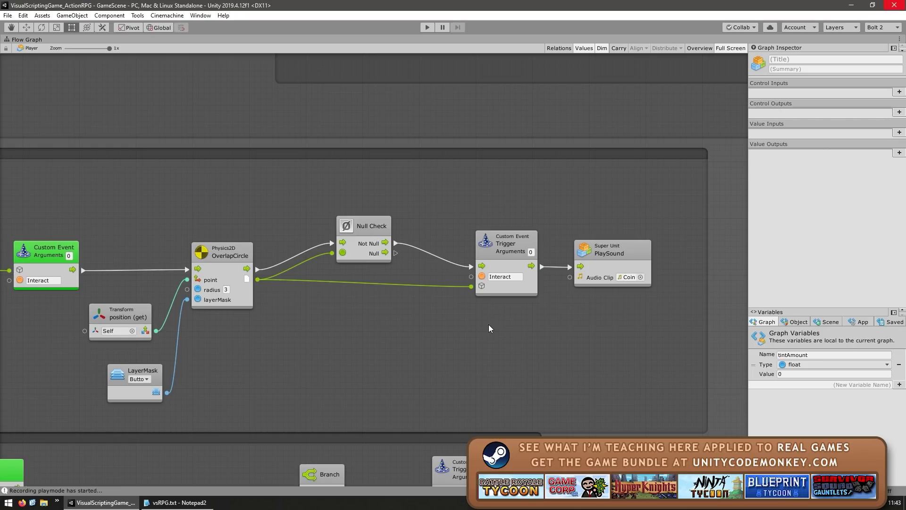
# Step: Select the ToggleButton object in the scene and open its flow graph for viewing
pyautogui.hotkey('shift', 'space')
pyautogui.click(353, 258)
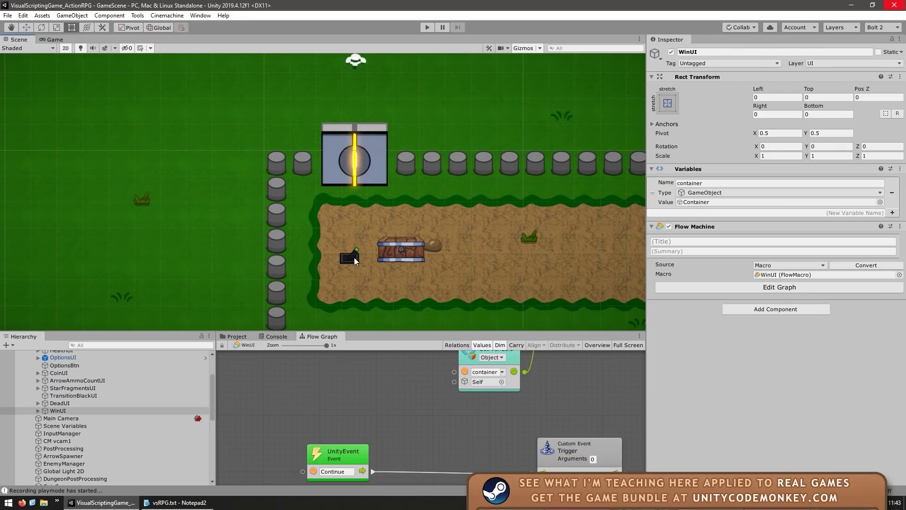
pyautogui.click(352, 258)
pyautogui.click(353, 258)
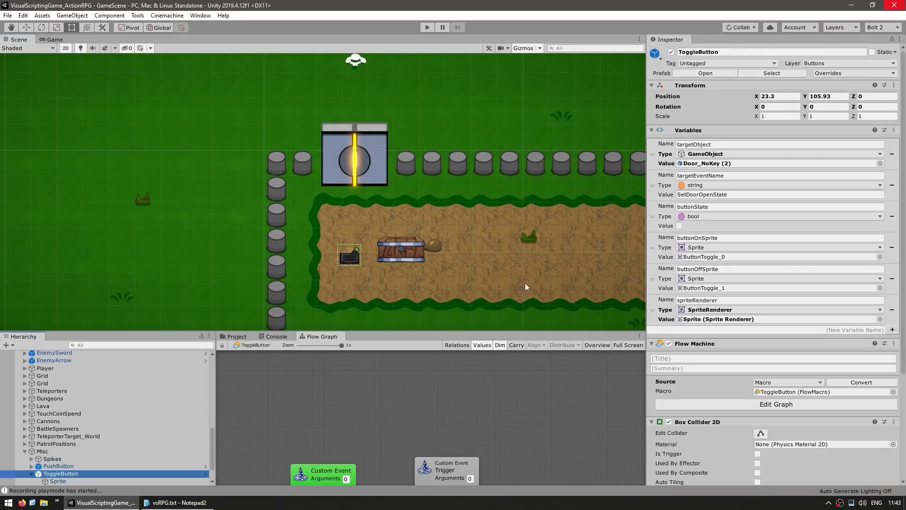
pyautogui.click(776, 404)
# Step: Examine the Interact custom event and the ToggleButton custom event trigger it runs
pyautogui.moveTo(179, 288); pyautogui.dragTo(348, 409)
pyautogui.click(411, 432)
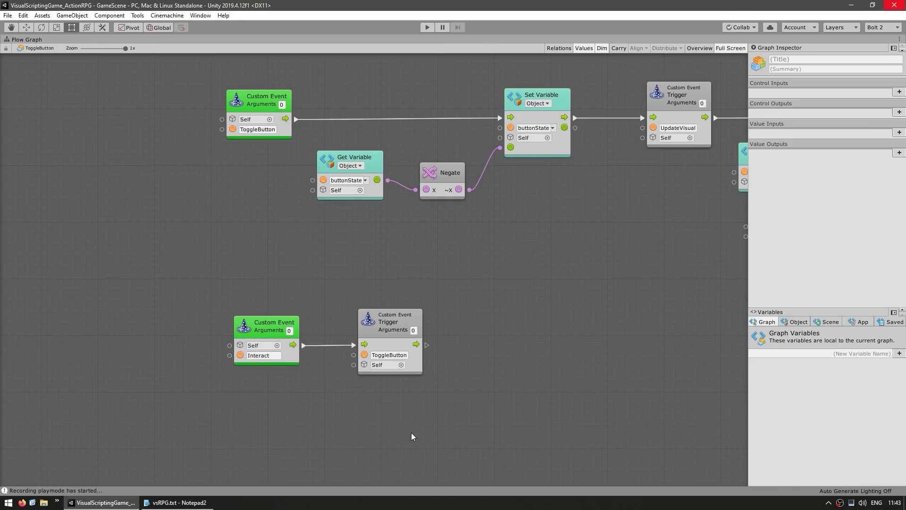
pyautogui.moveTo(469, 278); pyautogui.dragTo(354, 395)
pyautogui.moveTo(386, 278); pyautogui.dragTo(389, 370, button='middle')
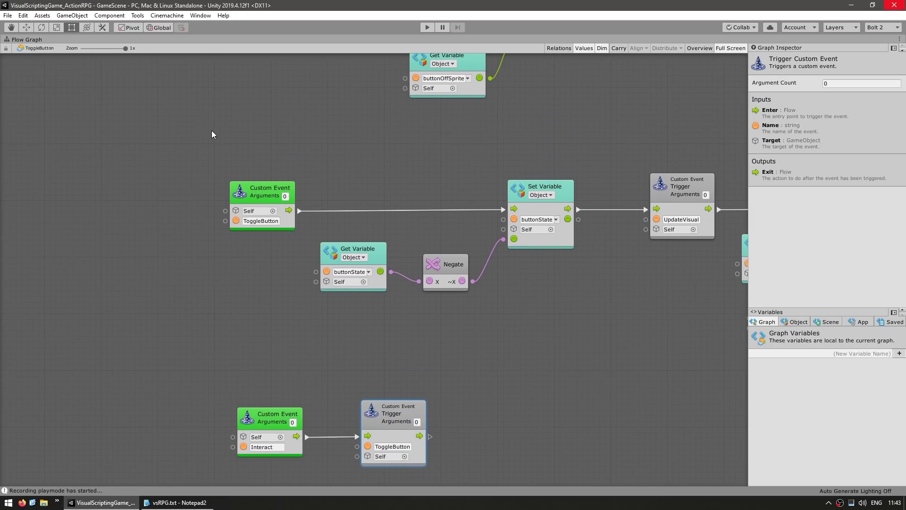
# Step: Examine the ToggleButton custom event and the Get Variable, Negate and Set Variable nodes that invert buttonState
pyautogui.moveTo(212, 138); pyautogui.dragTo(307, 253)
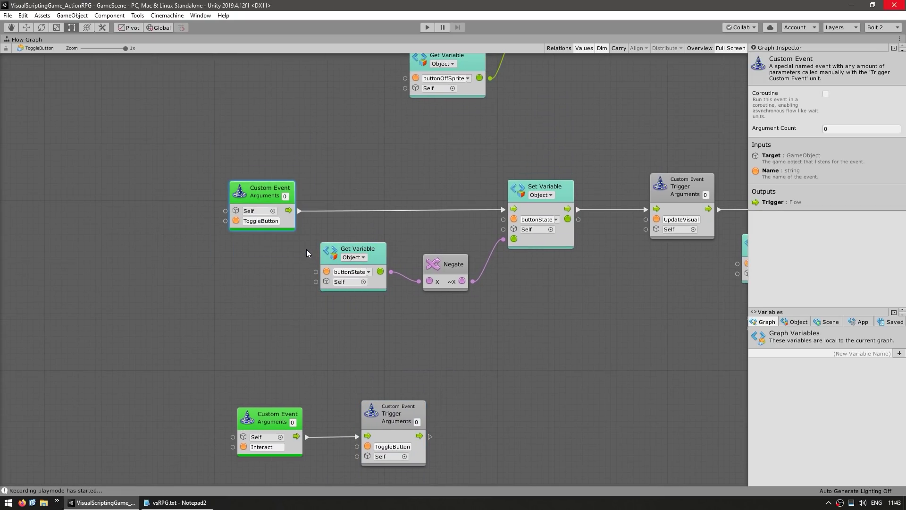
pyautogui.moveTo(477, 293); pyautogui.dragTo(416, 336, button='middle')
pyautogui.moveTo(259, 225); pyautogui.dragTo(507, 338)
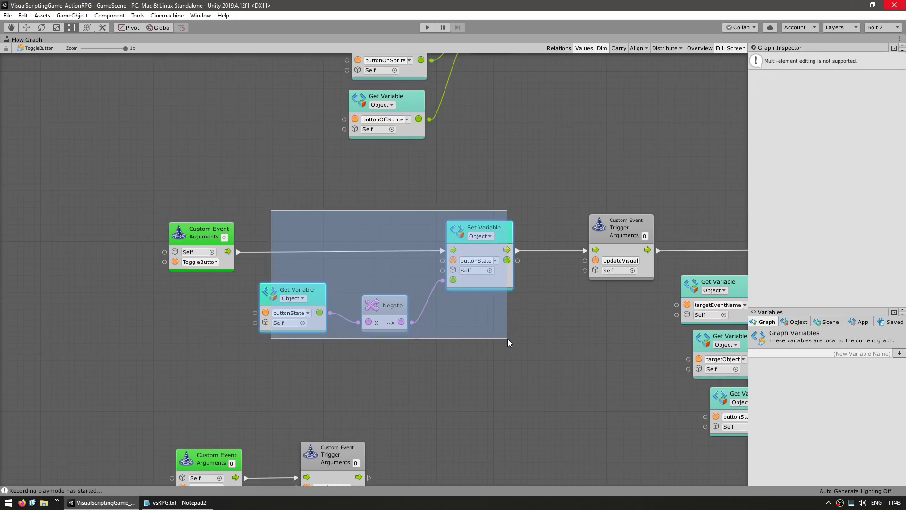
pyautogui.moveTo(536, 321); pyautogui.dragTo(444, 321, button='middle')
pyautogui.moveTo(486, 346); pyautogui.dragTo(393, 342, button='middle')
# Step: Examine the UpdateVisual trigger and the final custom event trigger fed by targetEventName, targetObject and buttonState
pyautogui.moveTo(368, 185); pyautogui.dragTo(459, 305)
pyautogui.hscroll(6, 347, 331)
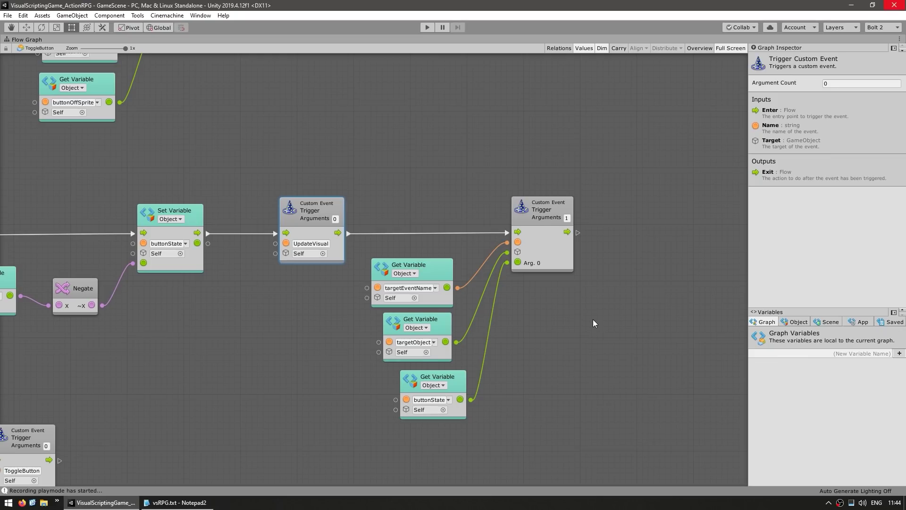
pyautogui.click(593, 326)
pyautogui.moveTo(632, 168); pyautogui.dragTo(398, 463)
# Step: Restore the editor layout and inspect the Grid's Tilemap_Background and Tilemap_Over layers in the scene
pyautogui.hotkey('shift', 'space')
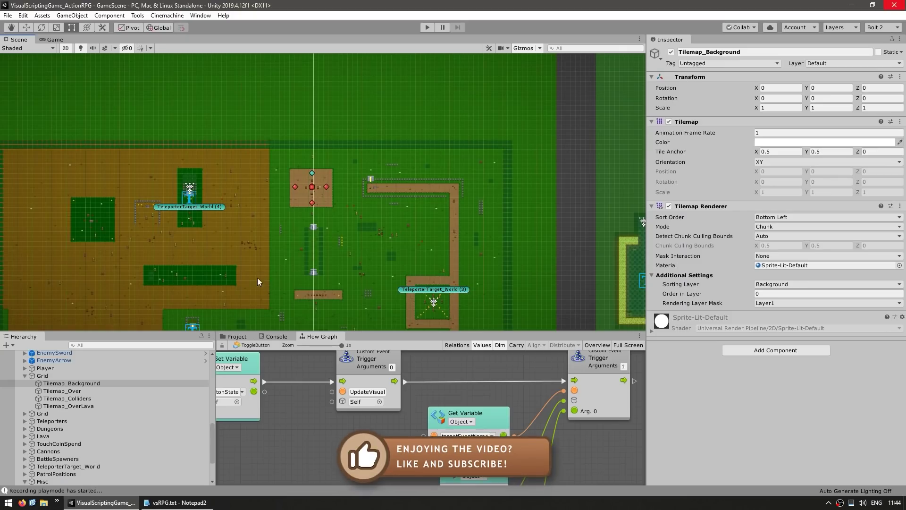
pyautogui.scroll(-5, 368, 141)
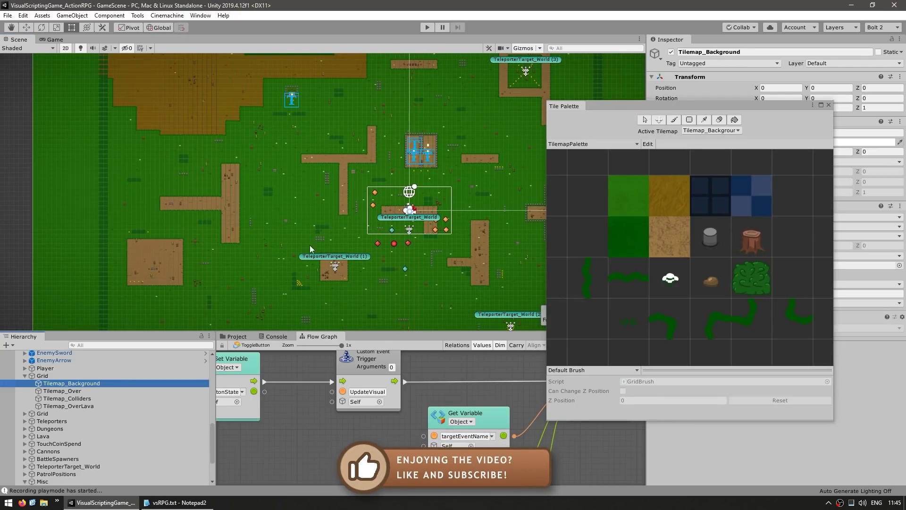
pyautogui.press('Down')
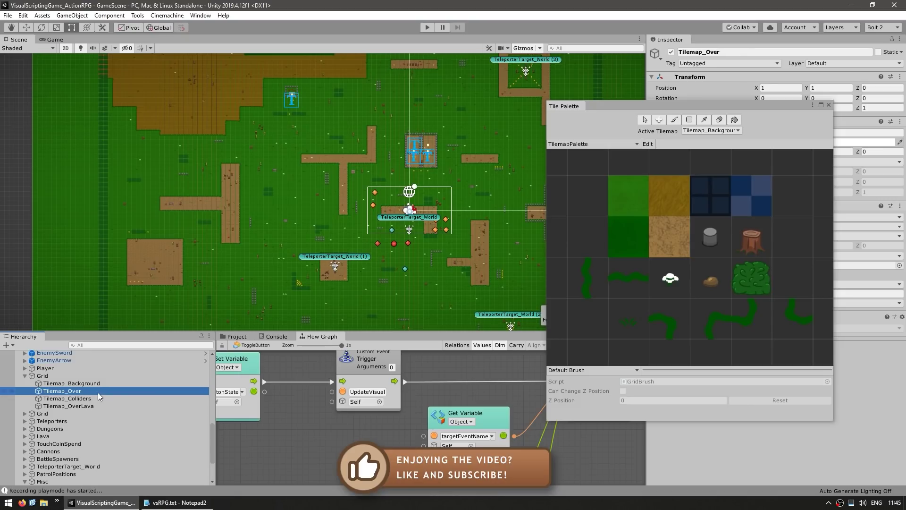
pyautogui.scroll(4, 384, 225)
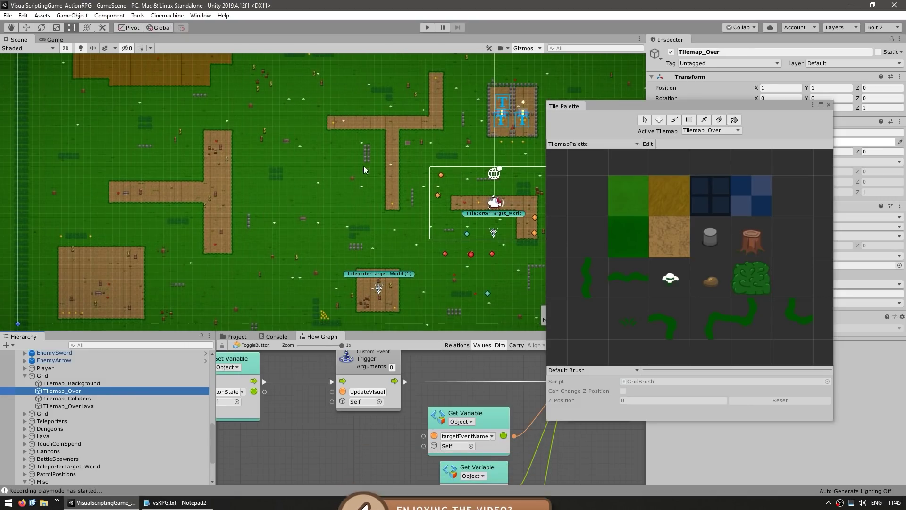
pyautogui.moveTo(364, 238); pyautogui.dragTo(258, 199, button='middle')
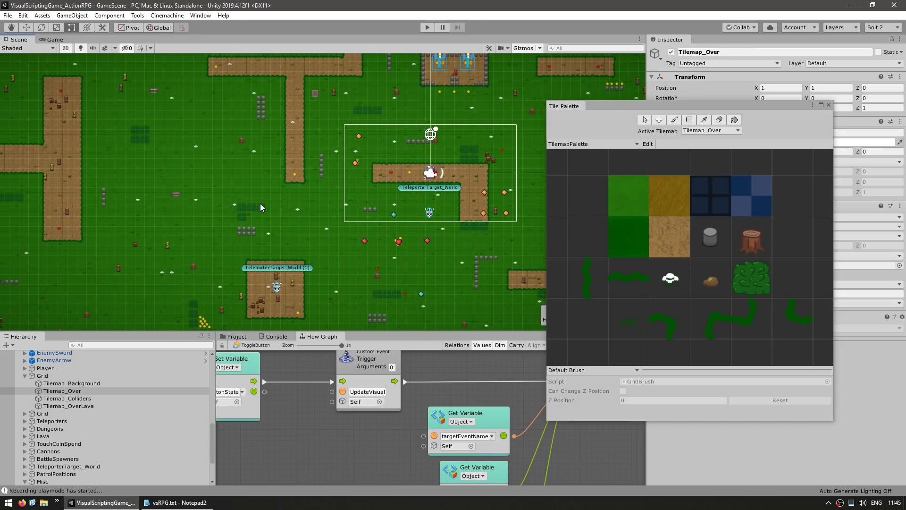
# Step: Inspect the Tilemap_Colliders layer in the scene and close the Tile Palette
pyautogui.click(109, 398)
pyautogui.scroll(4, 357, 196)
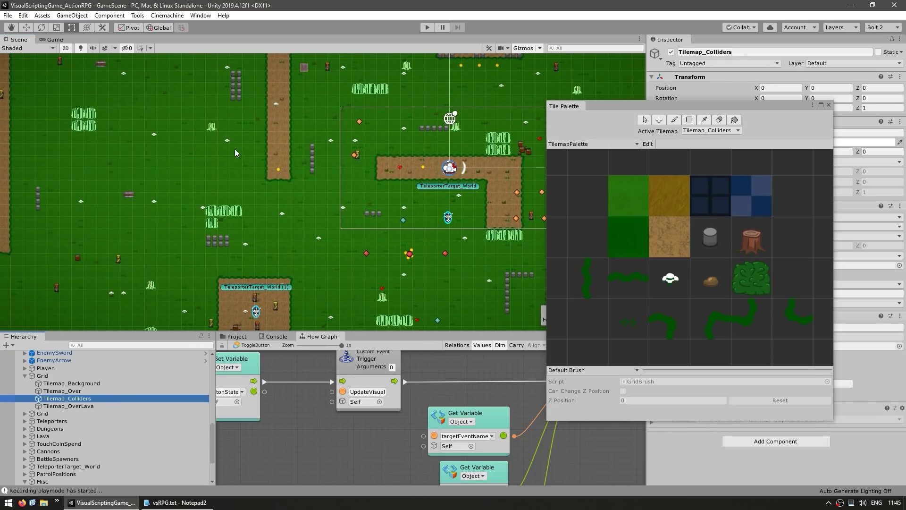
pyautogui.scroll(-3, 315, 206)
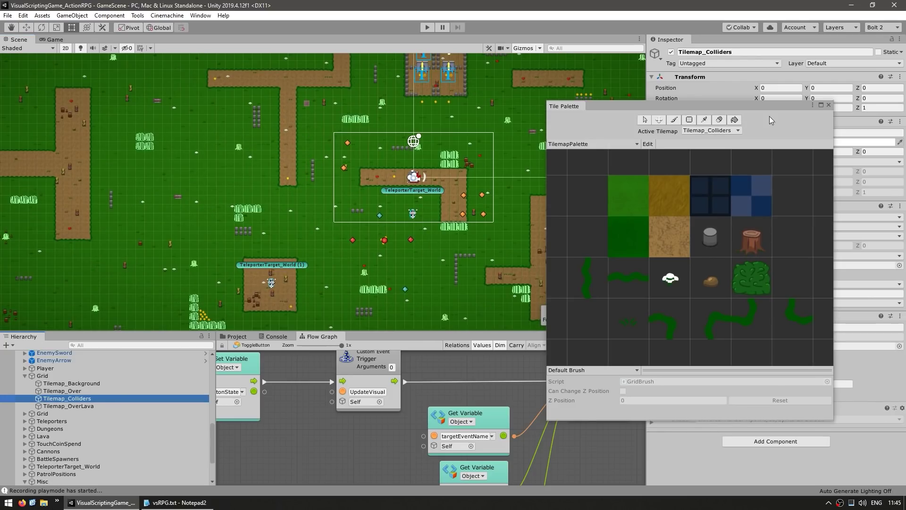
pyautogui.click(828, 105)
# Step: Look over the whole world map and the separate dungeon areas from Dungeon_A to Dungeon_E
pyautogui.scroll(-8, 389, 225)
pyautogui.scroll(-2, 386, 228)
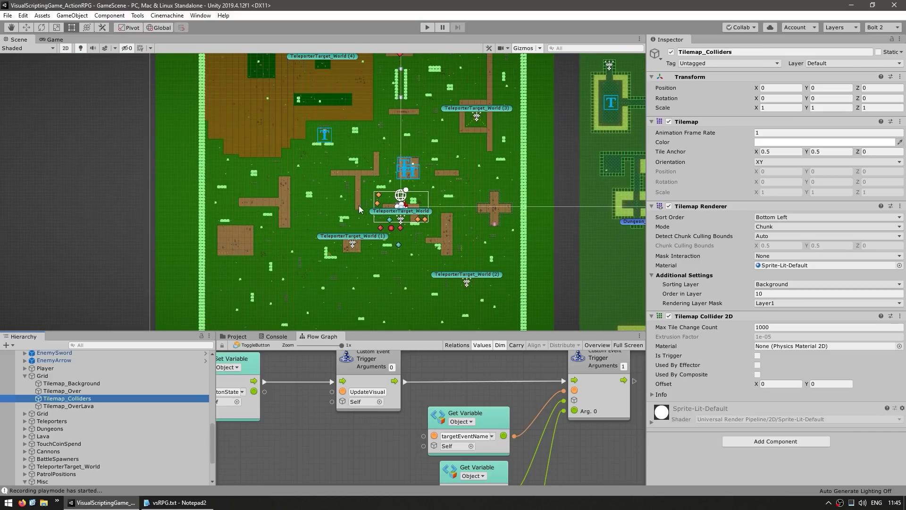
pyautogui.moveTo(583, 243); pyautogui.dragTo(439, 222, button='middle')
pyautogui.click(430, 219)
pyautogui.moveTo(394, 184); pyautogui.dragTo(199, 200, button='middle')
pyautogui.moveTo(306, 161); pyautogui.dragTo(182, 175, button='middle')
pyautogui.scroll(-5, 202, 184)
pyautogui.moveTo(314, 210); pyautogui.dragTo(375, 206, button='middle')
pyautogui.scroll(-5, 360, 200)
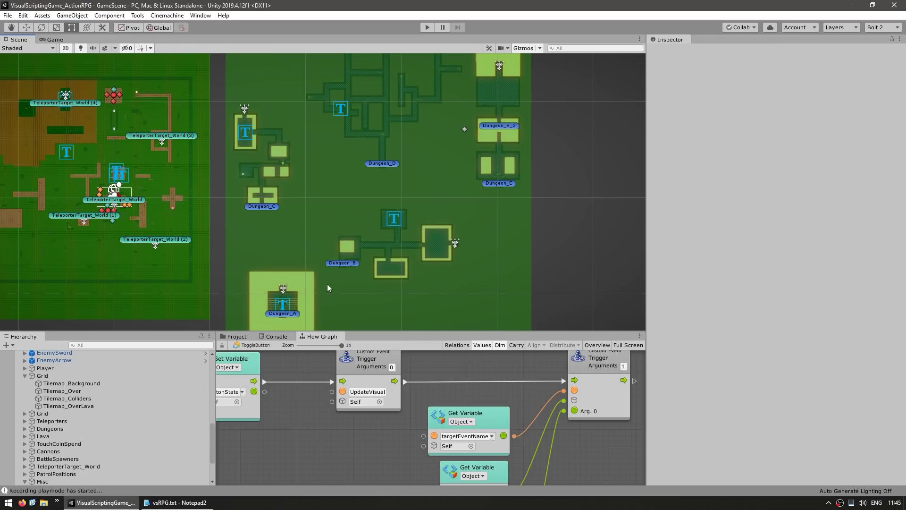
pyautogui.moveTo(404, 151); pyautogui.dragTo(453, 252, button='middle')
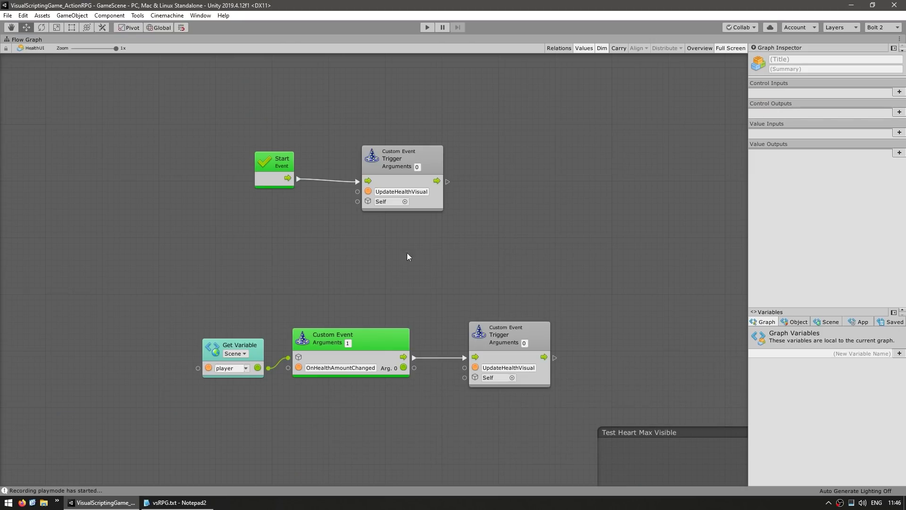
# Step: Examine how the HealthUI graph links the player's OnHealthAmountChanged event to the UpdateHealthVisual trigger
pyautogui.moveTo(336, 286); pyautogui.dragTo(318, 204, button='middle')
pyautogui.moveTo(142, 231); pyautogui.dragTo(401, 331)
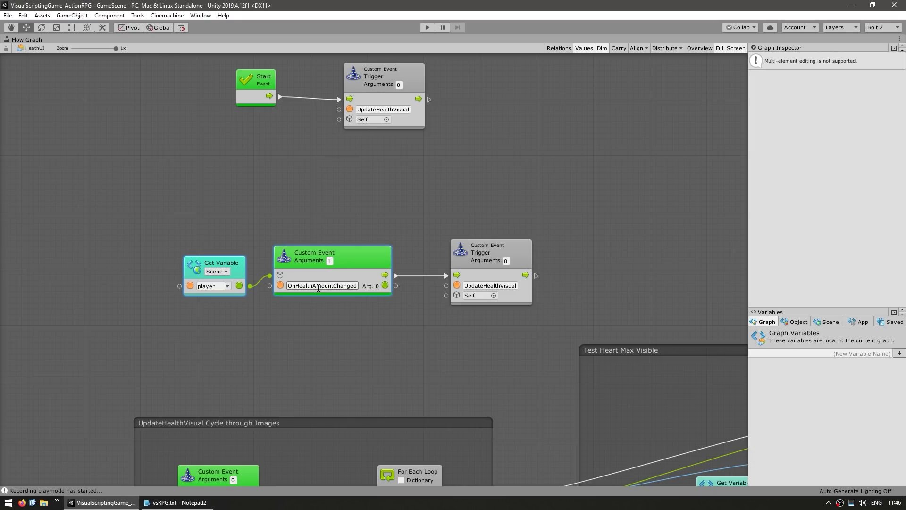
pyautogui.moveTo(449, 215); pyautogui.dragTo(585, 359)
# Step: Review the HealthUI graph's UpdateHealthVisual, Test Heart Max Visible and Heart Full or Empty Sprite groups
pyautogui.keyDown('ctrl'); pyautogui.scroll(-10, 491, 398); pyautogui.keyUp('ctrl')
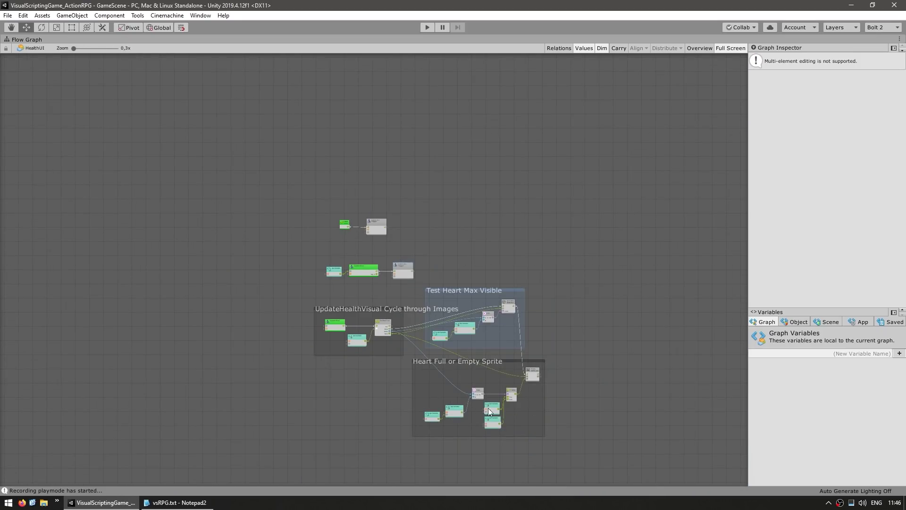
pyautogui.click(566, 396)
pyautogui.keyDown('ctrl'); pyautogui.scroll(8, 569, 397); pyautogui.keyUp('ctrl')
pyautogui.moveTo(559, 245); pyautogui.dragTo(576, 231, button='middle')
# Step: Examine the InputManager graph's movement axis, PlayerAttack and Block input flows
pyautogui.scroll(-4, 648, 202)
pyautogui.scroll(3, 370, 247)
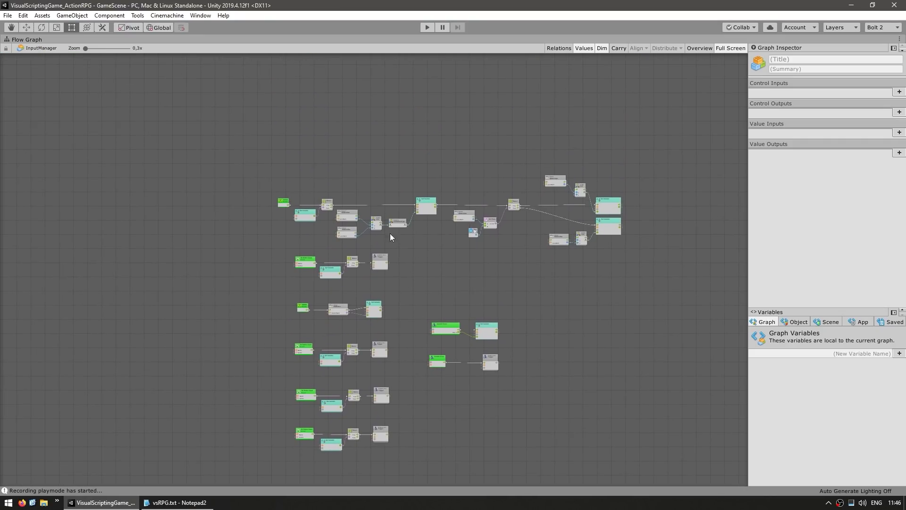
pyautogui.scroll(5, 390, 233)
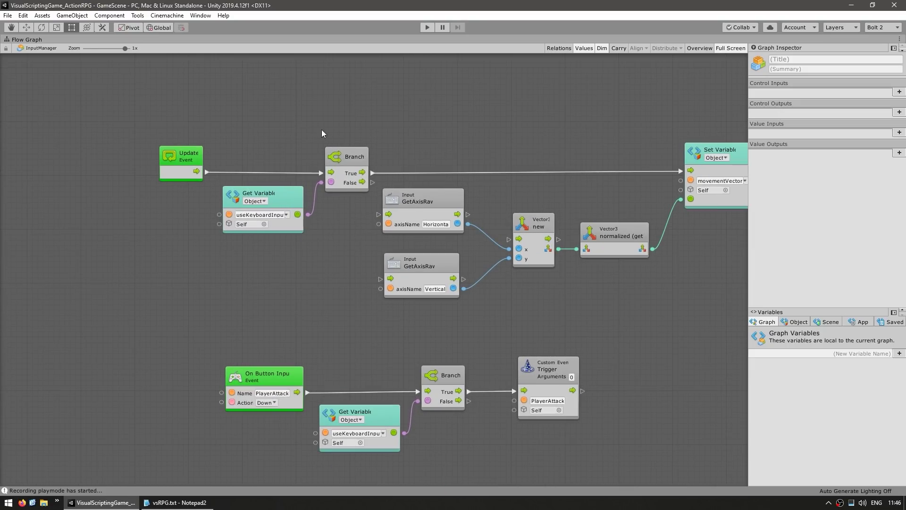
pyautogui.moveTo(341, 349); pyautogui.dragTo(326, 120, button='middle')
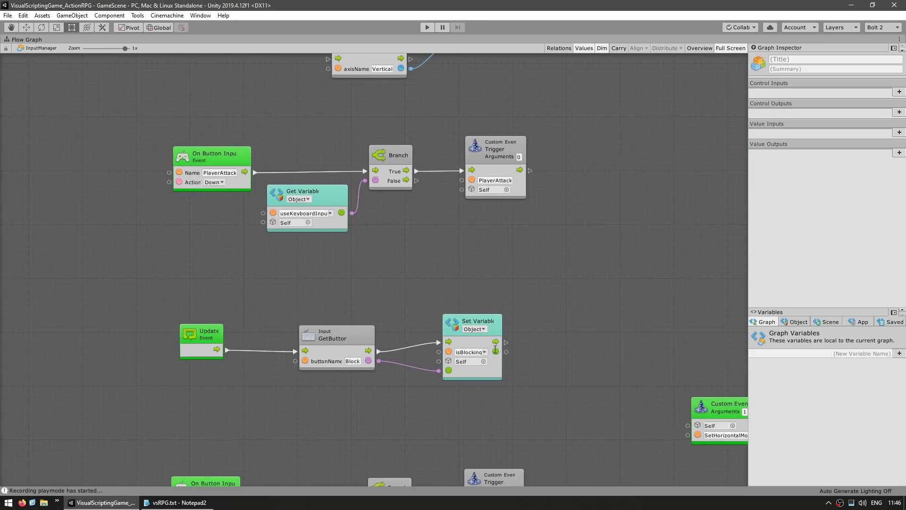
pyautogui.moveTo(455, 284); pyautogui.dragTo(430, 236, button='middle')
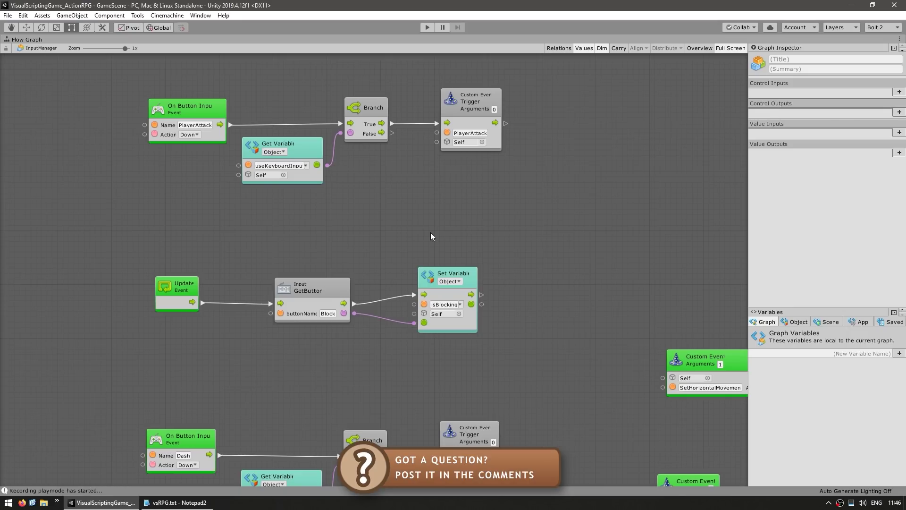
pyautogui.moveTo(376, 217); pyautogui.dragTo(421, 334, button='middle')
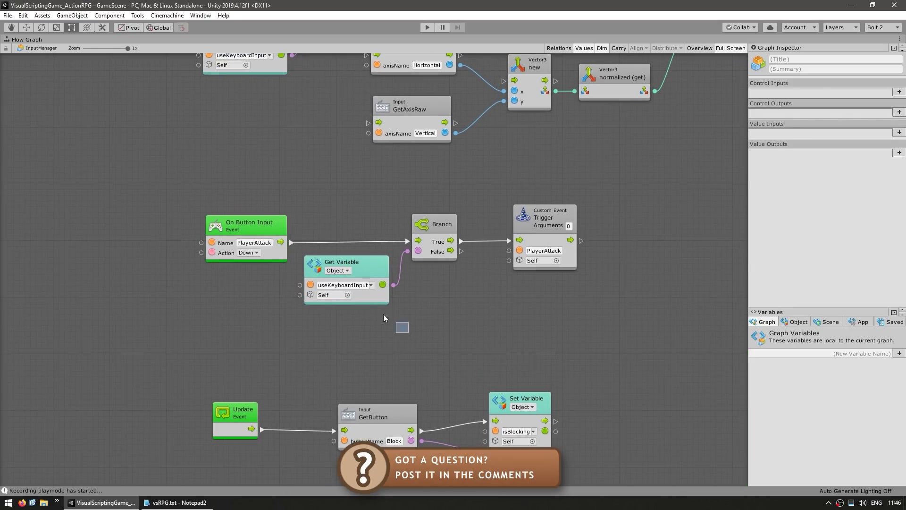
pyautogui.moveTo(375, 308); pyautogui.dragTo(308, 276)
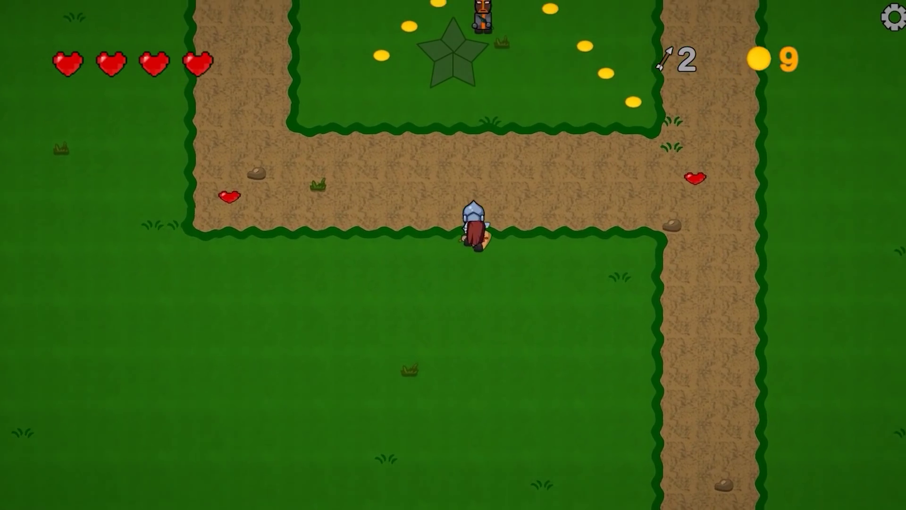
pyautogui.press('space')
pyautogui.press('space')
pyautogui.press('a')
pyautogui.press('w')
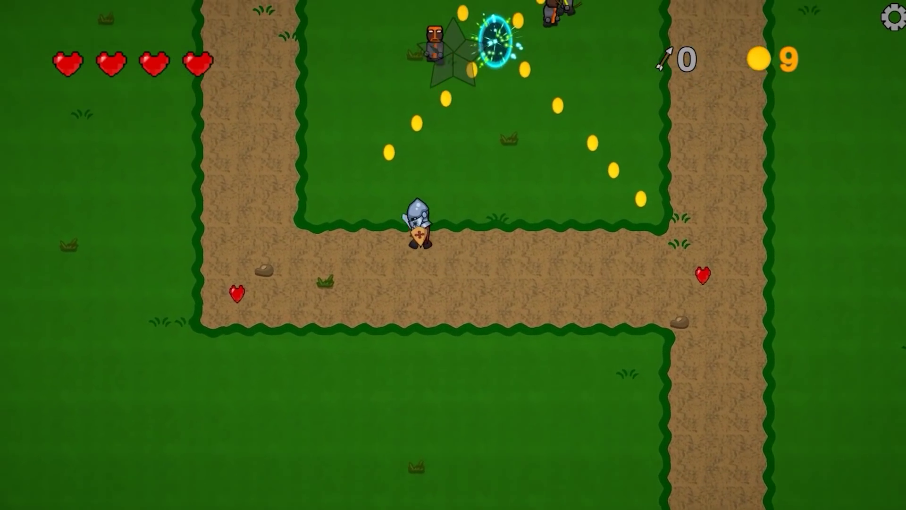
pyautogui.press('s')
pyautogui.press('a')
pyautogui.press('w')
pyautogui.press('d')
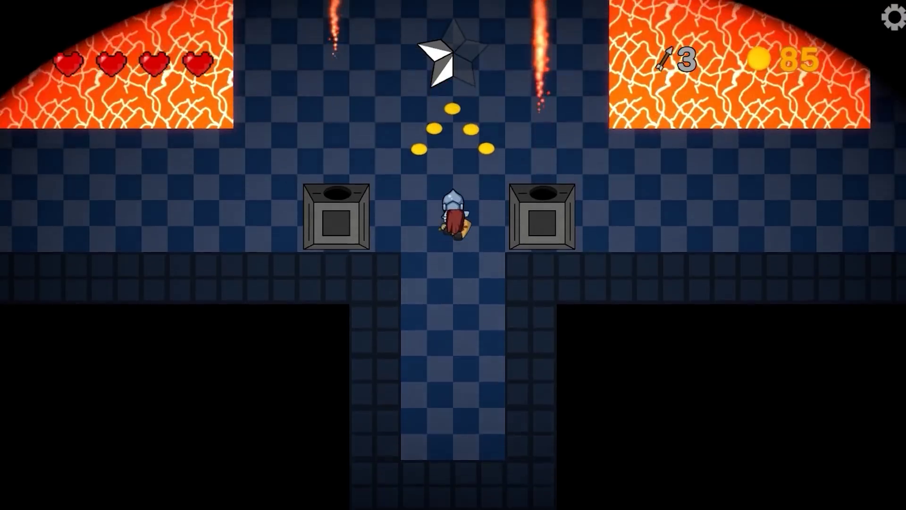
pyautogui.press('w')
pyautogui.press('w')
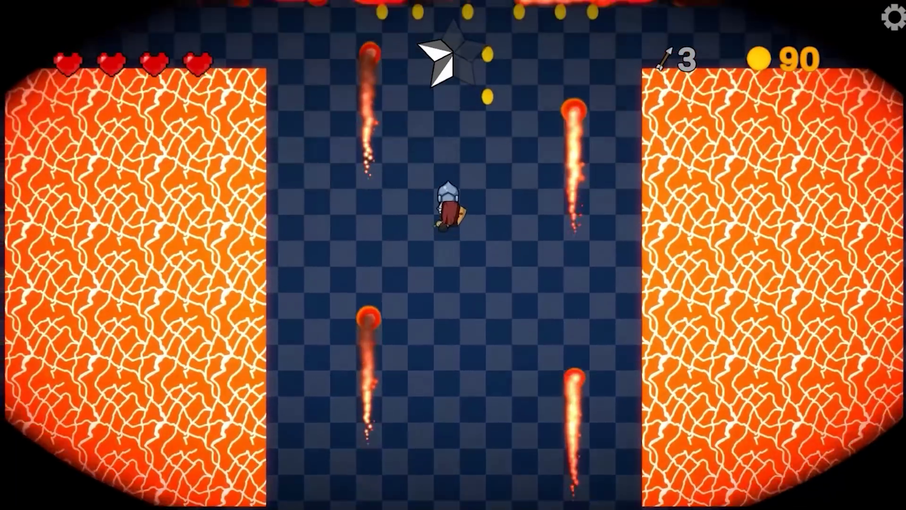
pyautogui.press('w')
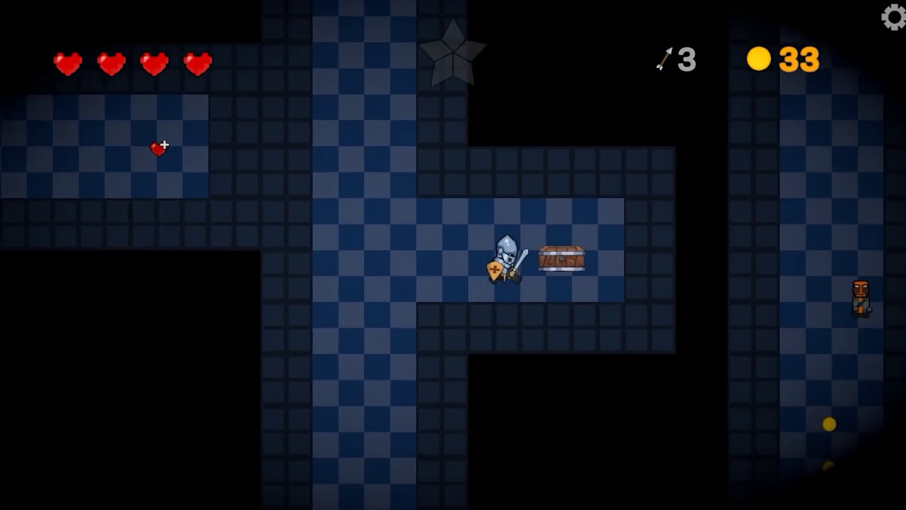
pyautogui.press('a')
pyautogui.press('d')
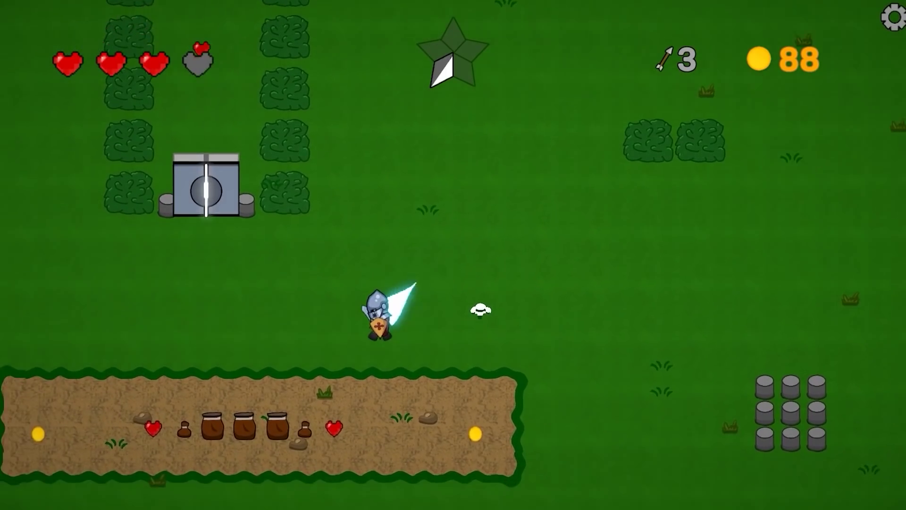
pyautogui.press('s')
pyautogui.press('d')
pyautogui.press('s')
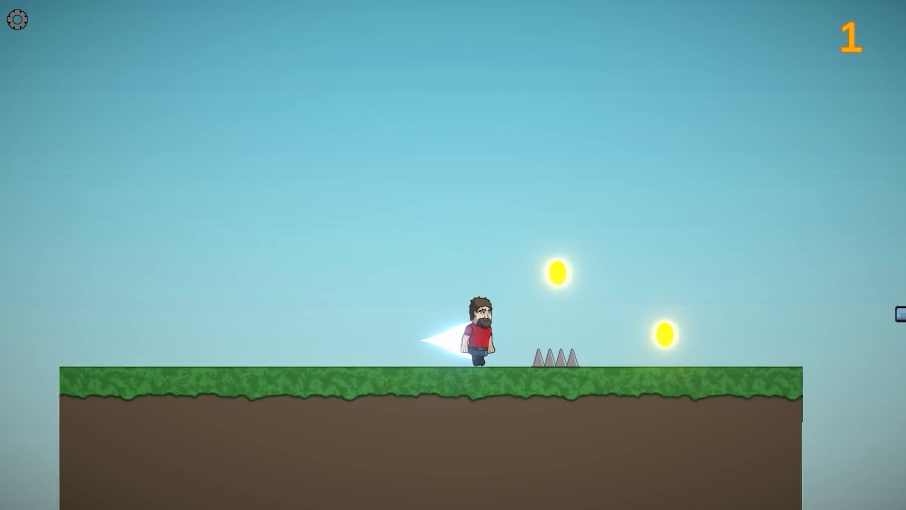
pyautogui.press('space')
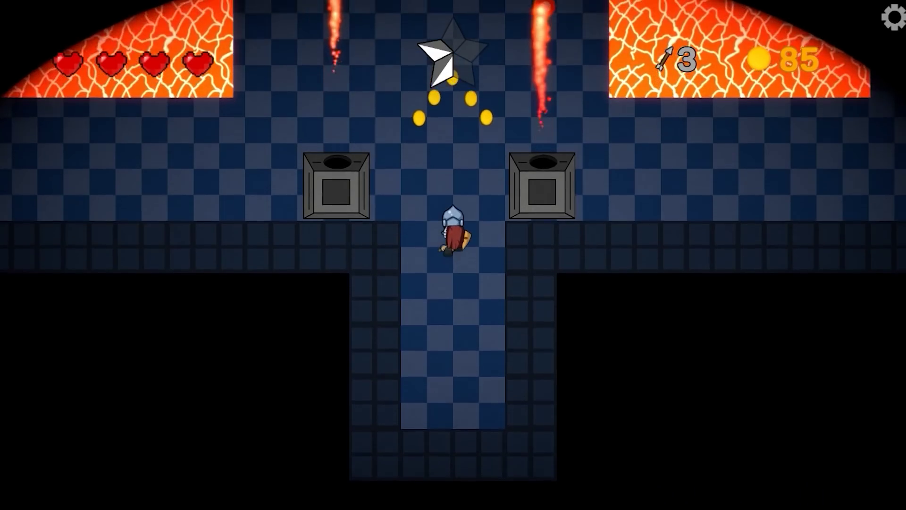
pyautogui.press('w')
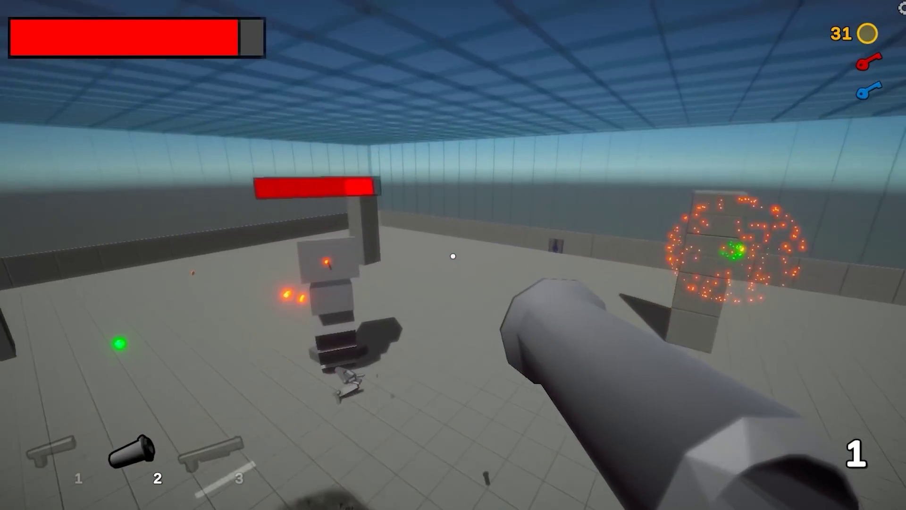
pyautogui.click(453, 255)
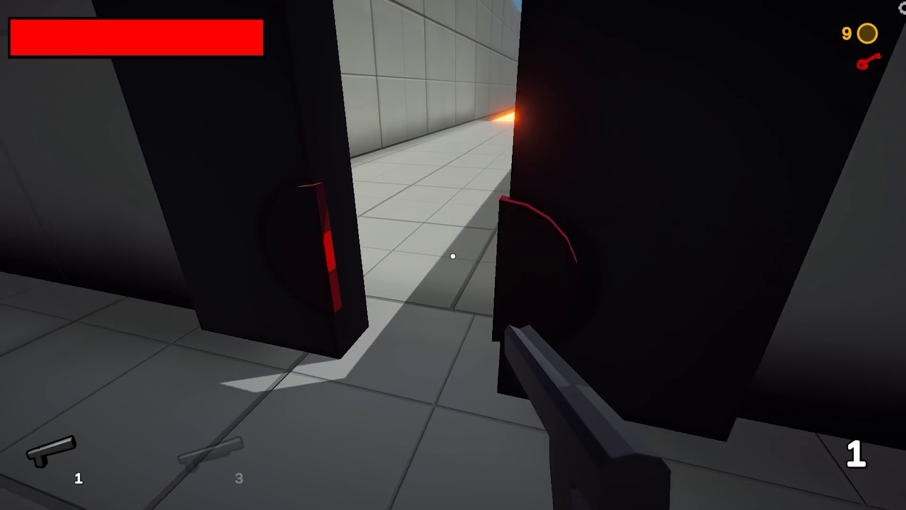
pyautogui.press('w')
pyautogui.press('3')
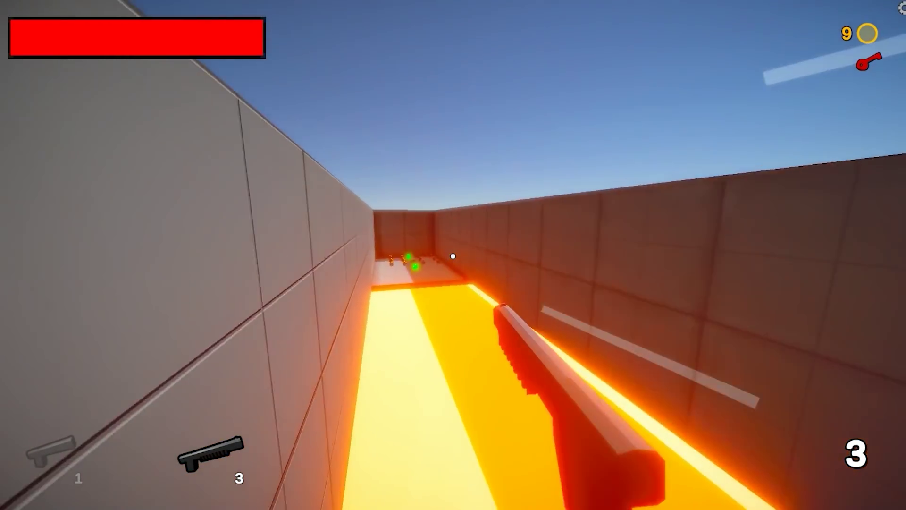
pyautogui.press('shift')
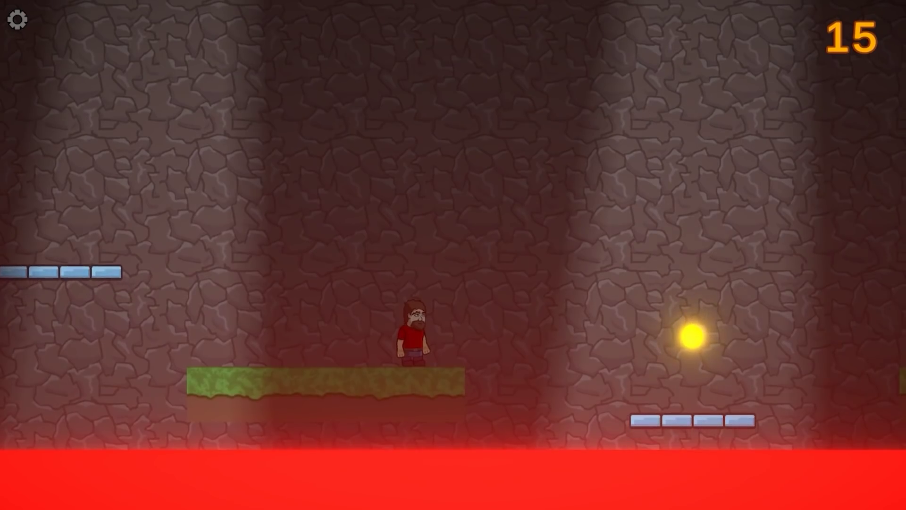
pyautogui.press('d')
pyautogui.press('space')
pyautogui.press('space')
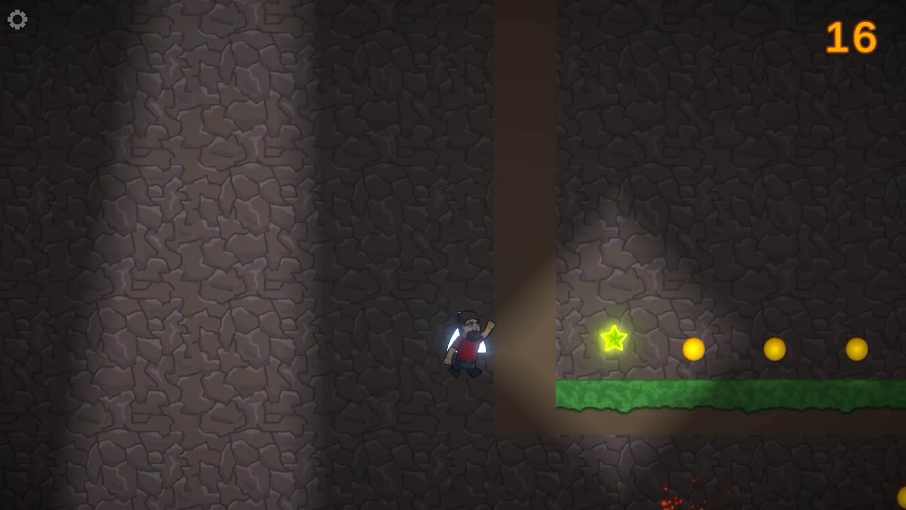
pyautogui.press('shift')
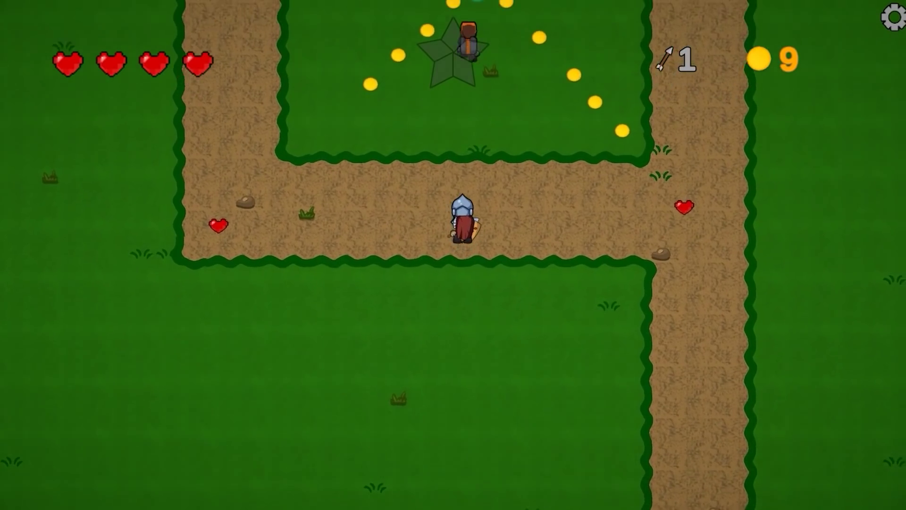
pyautogui.press('w')
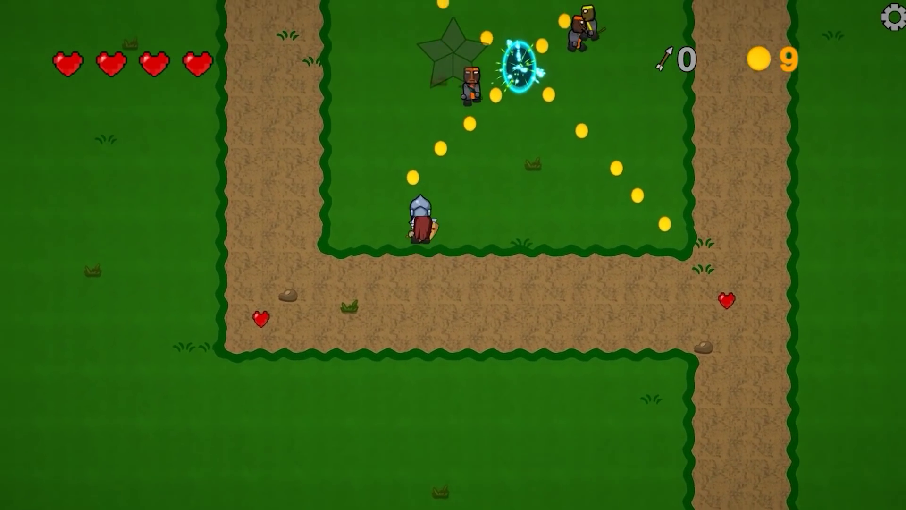
pyautogui.press('a')
pyautogui.press('space')
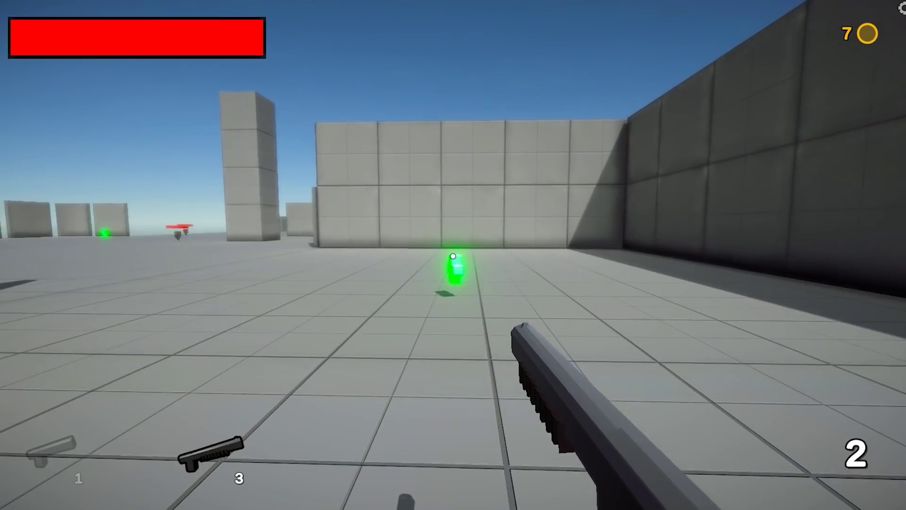
pyautogui.press('w')
pyautogui.press('s')
pyautogui.click(453, 255)
pyautogui.click(453, 256)
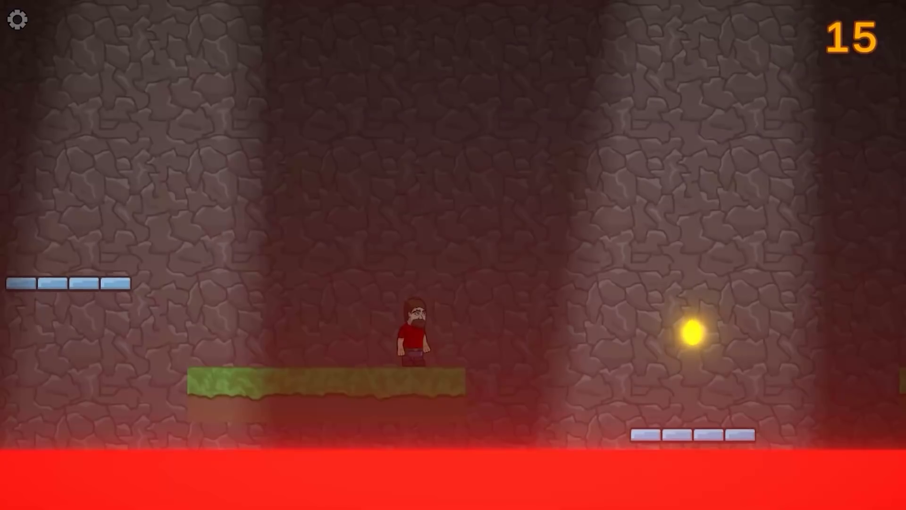
pyautogui.press('space')
pyautogui.press('space')
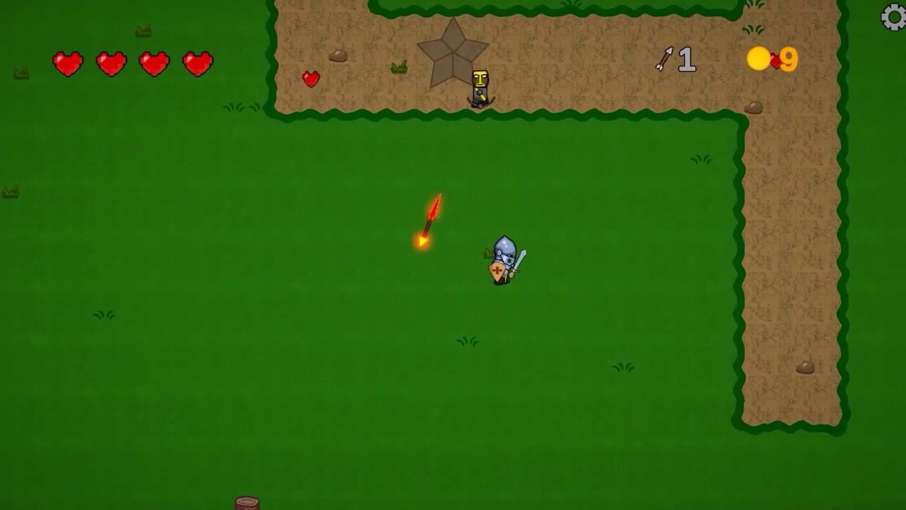
pyautogui.press('w')
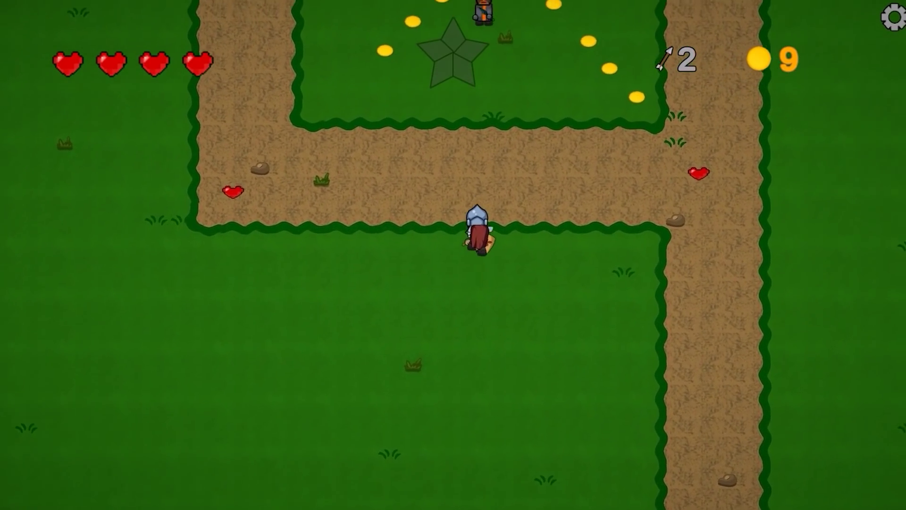
pyautogui.press('w')
pyautogui.press('space')
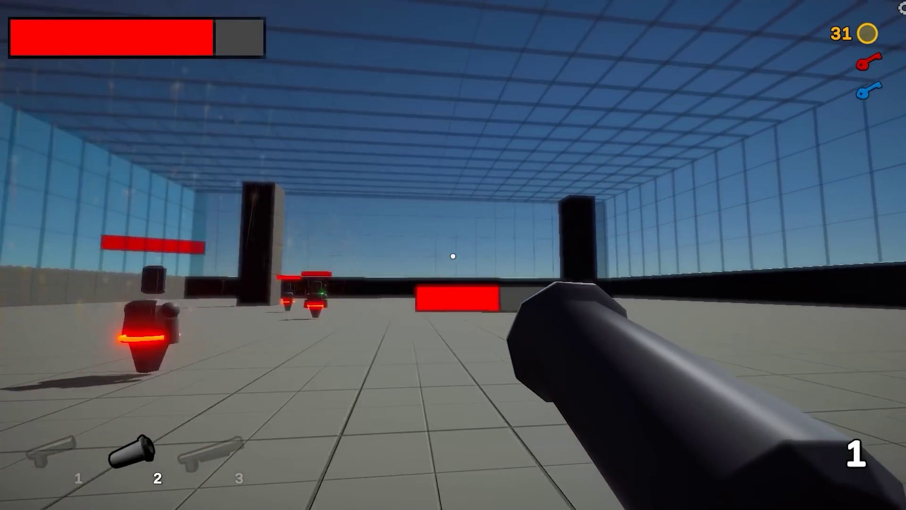